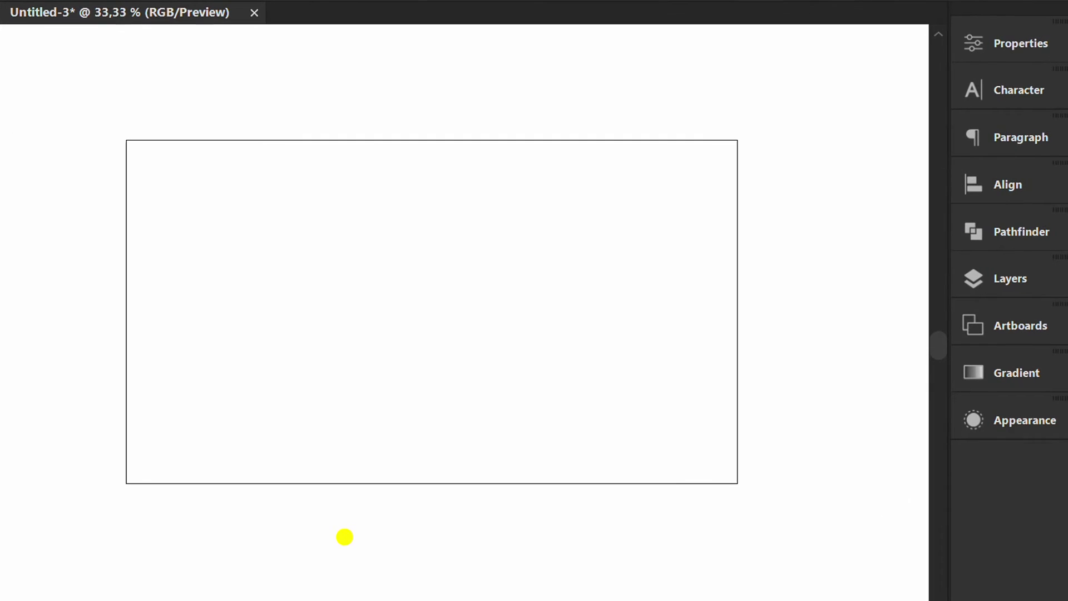
Place the car photo pexels-wavyvisuals-18748244 on the artboard at full size and zoom out
key("ctrl+shift+p")
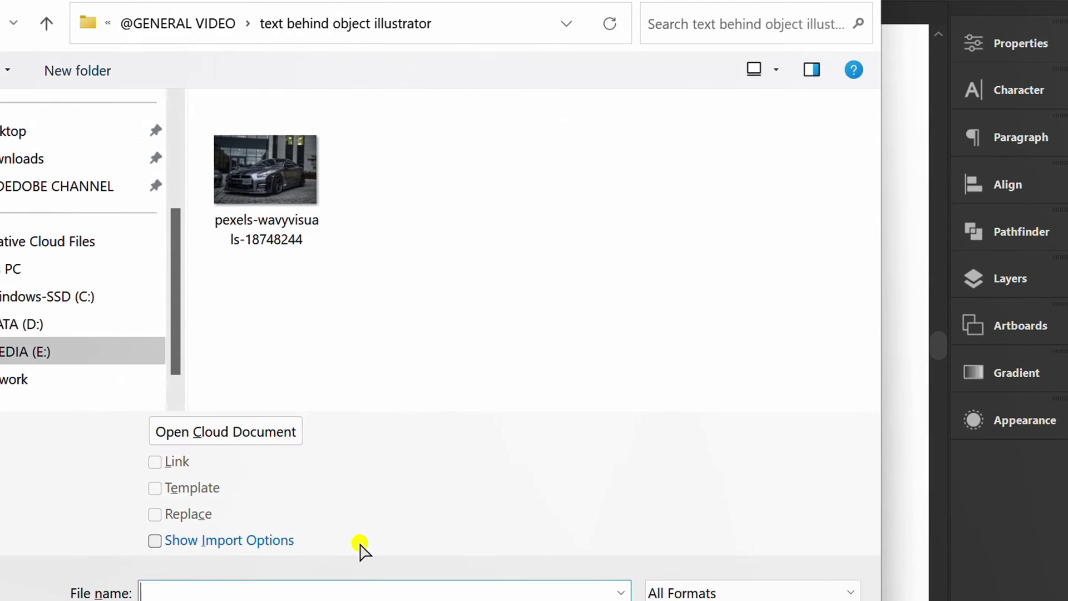
left_click(281, 223)
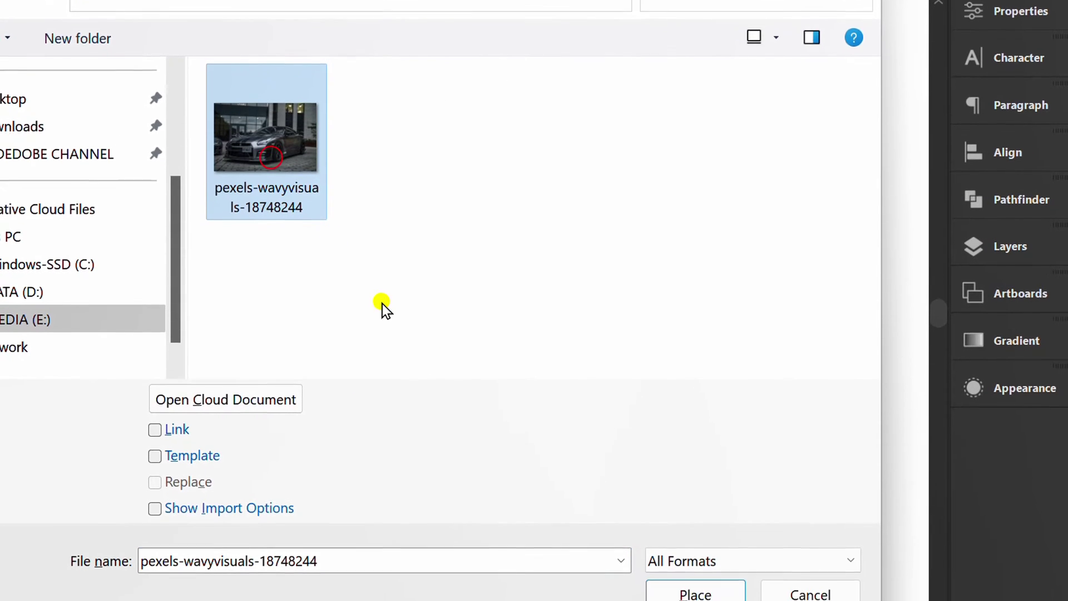
left_click(696, 558)
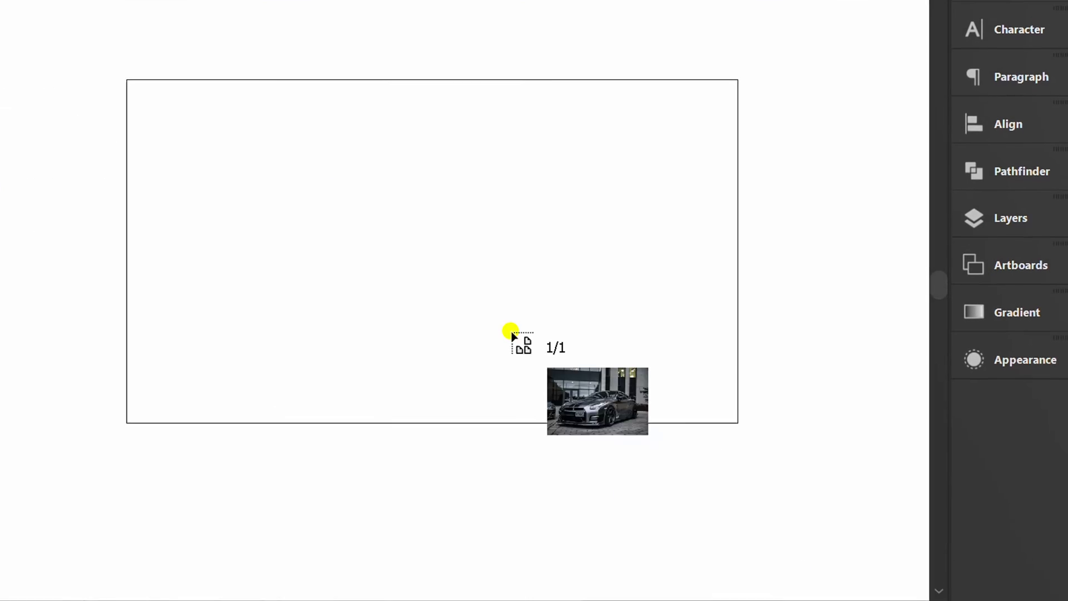
left_click(223, 166)
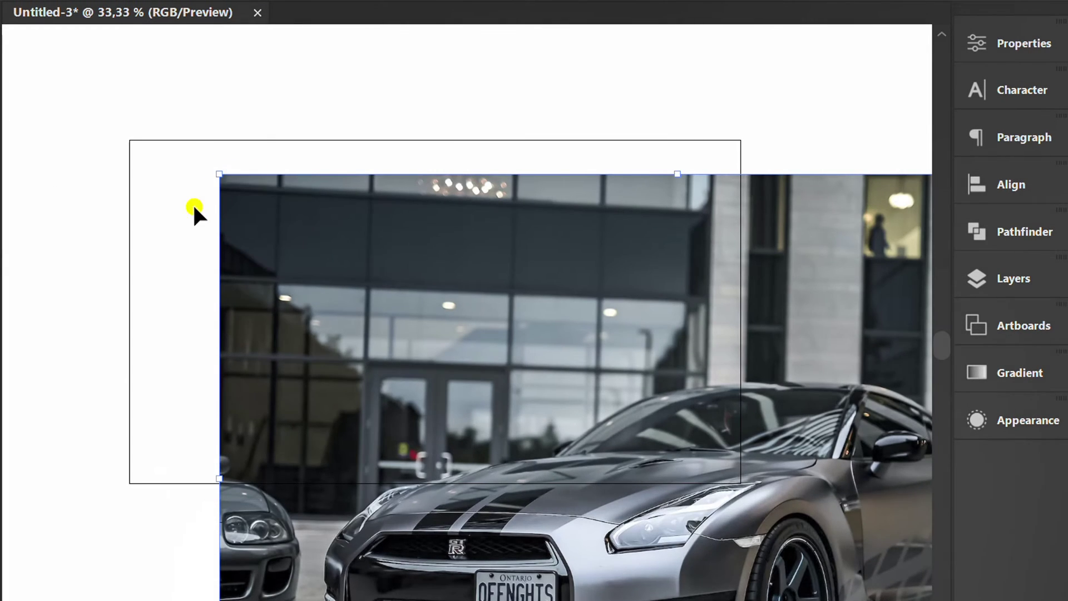
key("ctrl+minus")
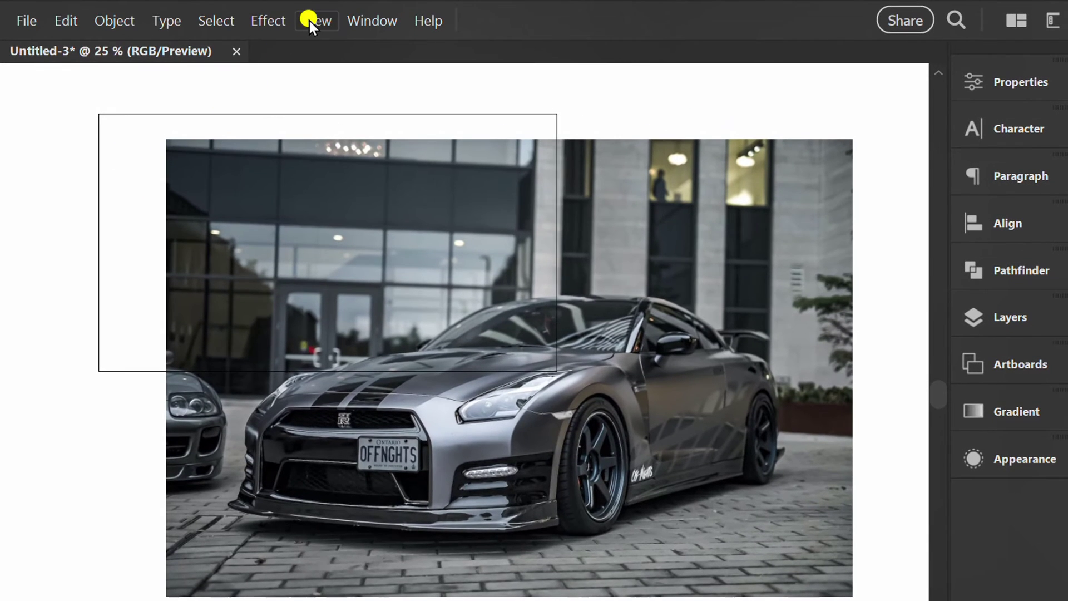
Hide the artboards and paste a copy of the car photo in front of the original
left_click(310, 22)
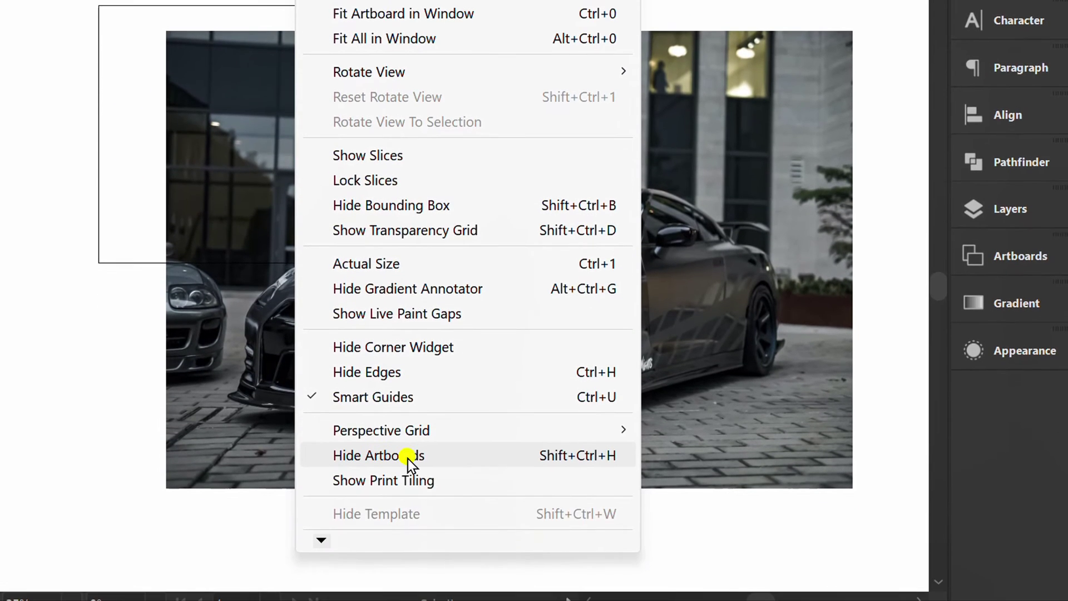
left_click(431, 456)
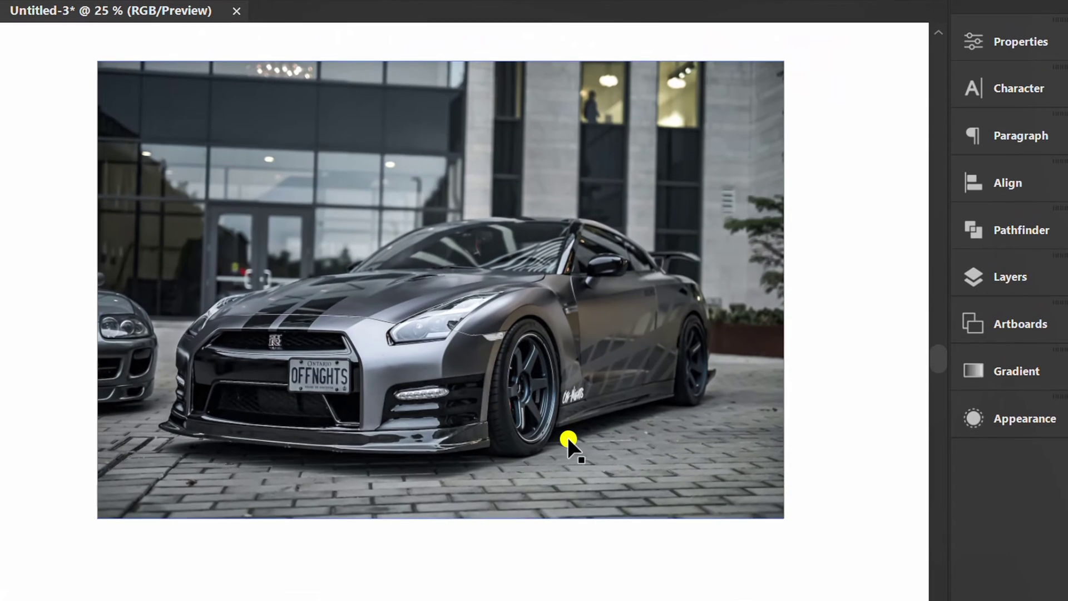
left_click_drag(835, 117, 517, 368)
key("ctrl+c")
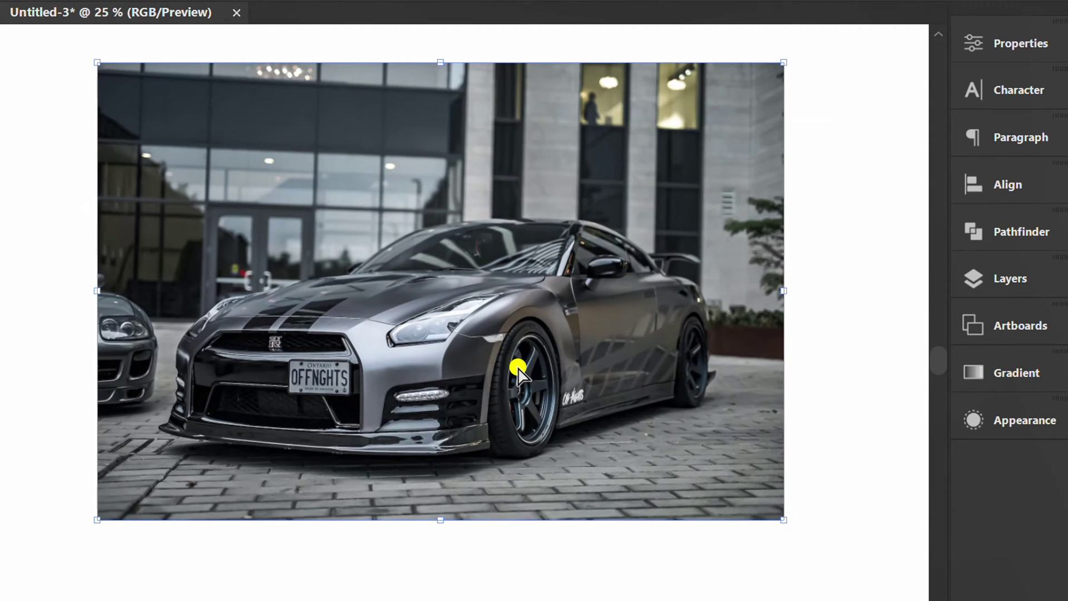
key("ctrl+f")
Lock the bottom car image in Layer 1 and deselect the photo
left_click(1001, 279)
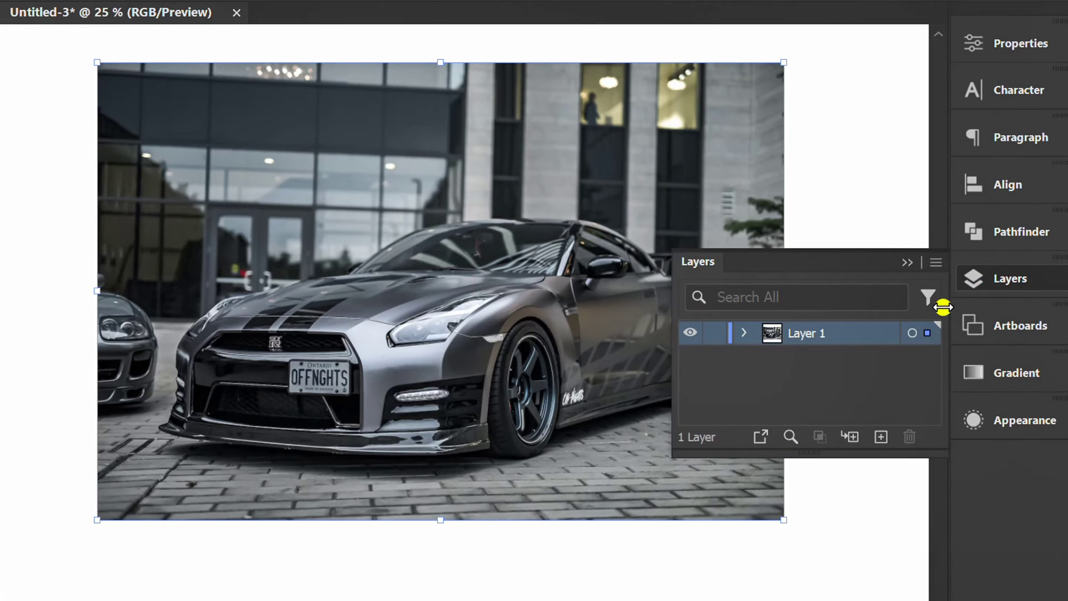
left_click(744, 333)
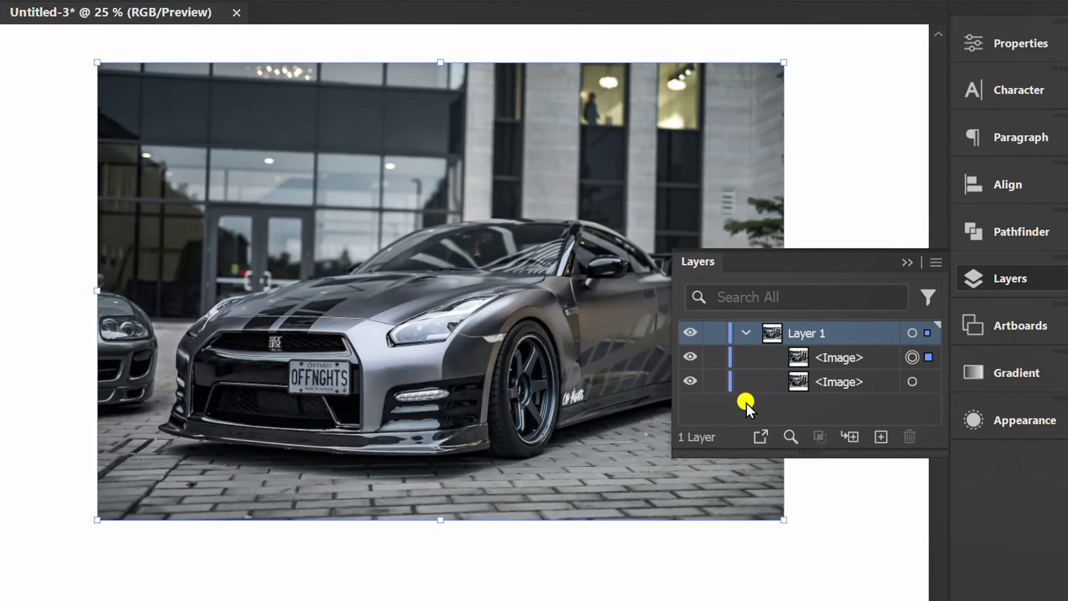
left_click(713, 381)
left_click(910, 263)
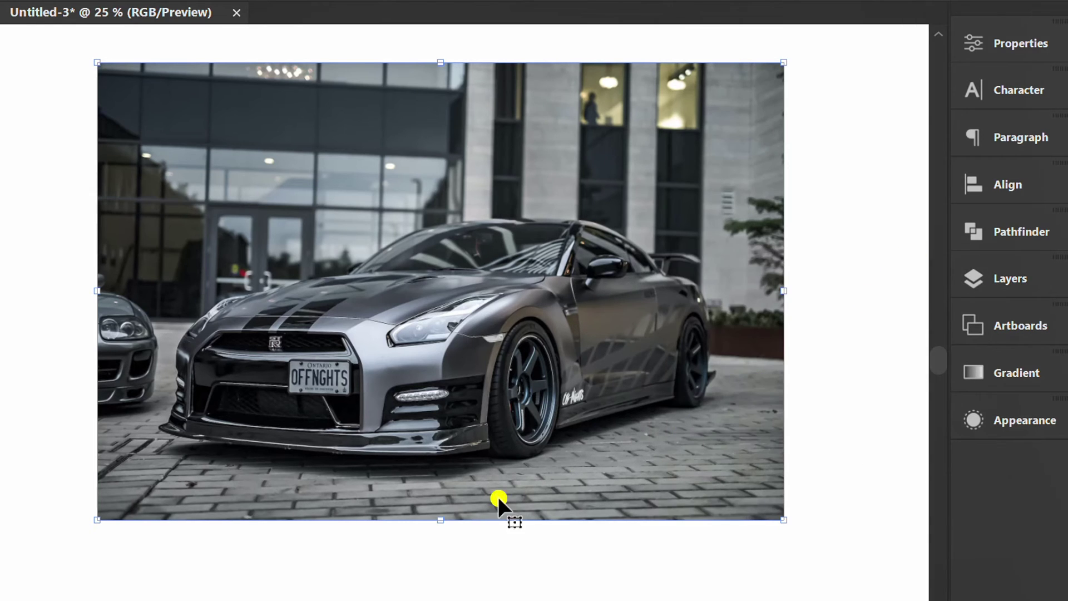
left_click(391, 548)
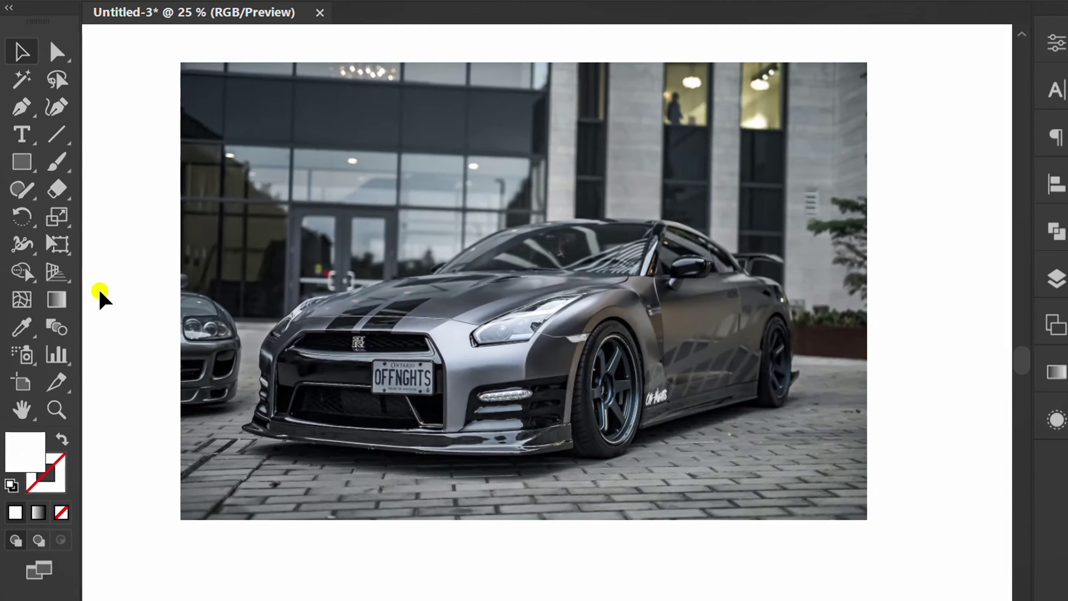
Choose the Curvature tool with a 0.5 pt black stroke and no fill
left_click(56, 108)
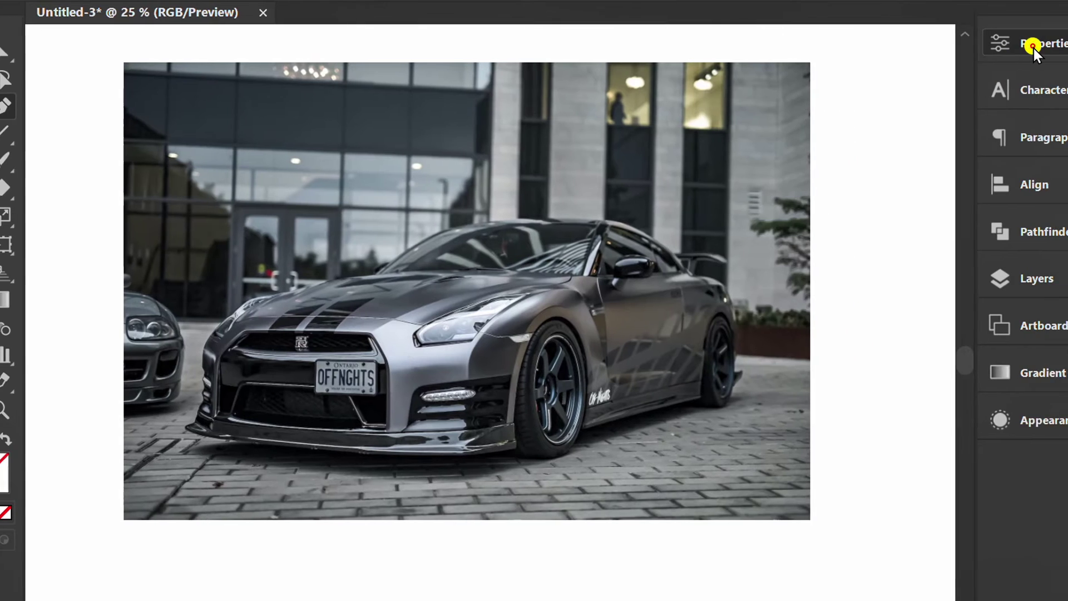
left_click(1057, 44)
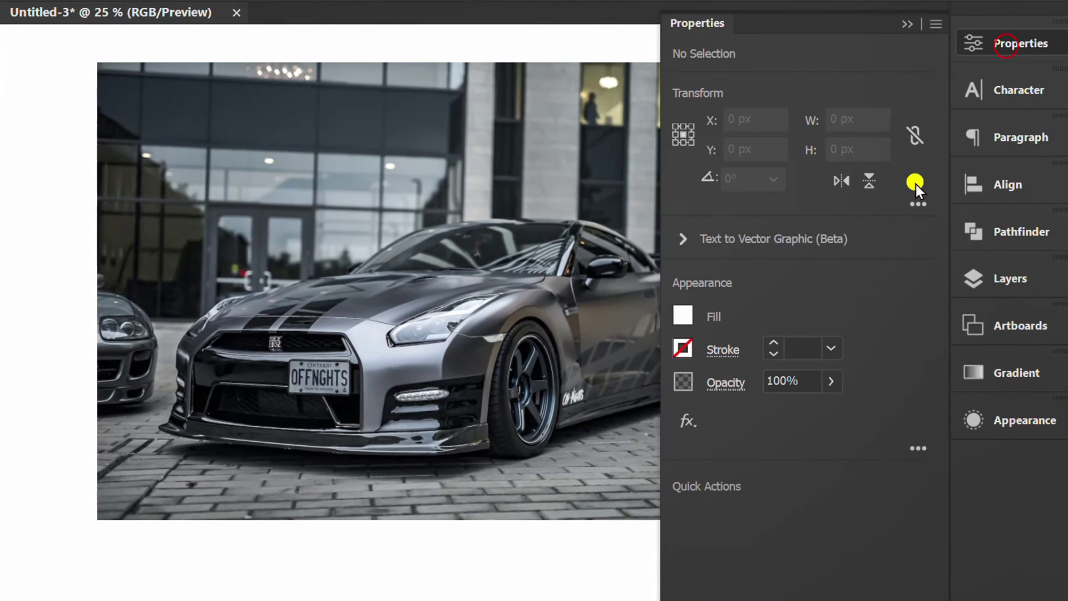
left_click(685, 349)
left_click(465, 431)
left_click(777, 308)
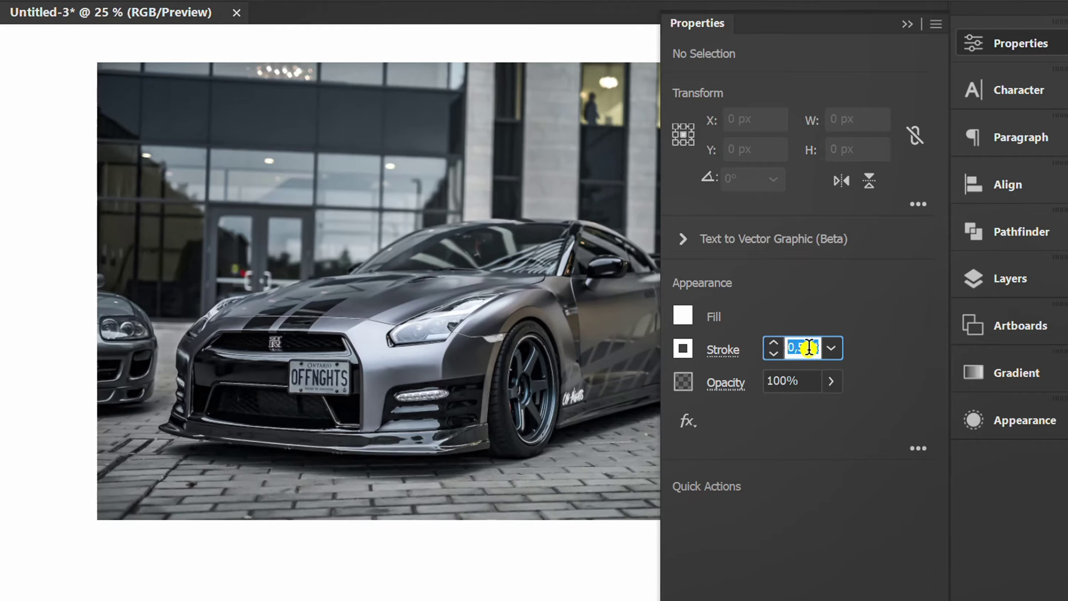
left_click(684, 314)
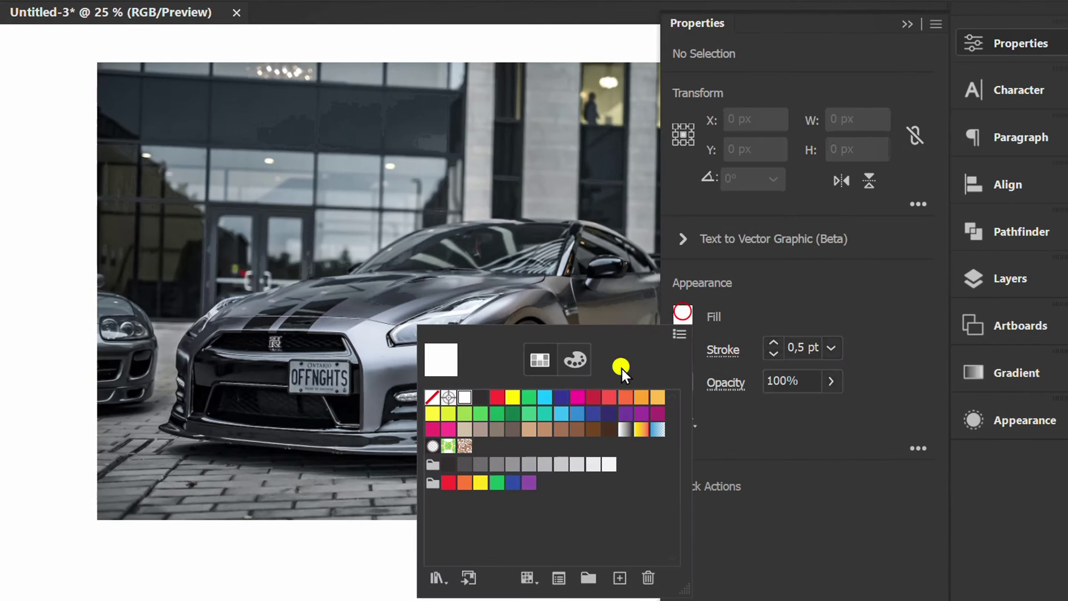
left_click(432, 397)
left_click(848, 295)
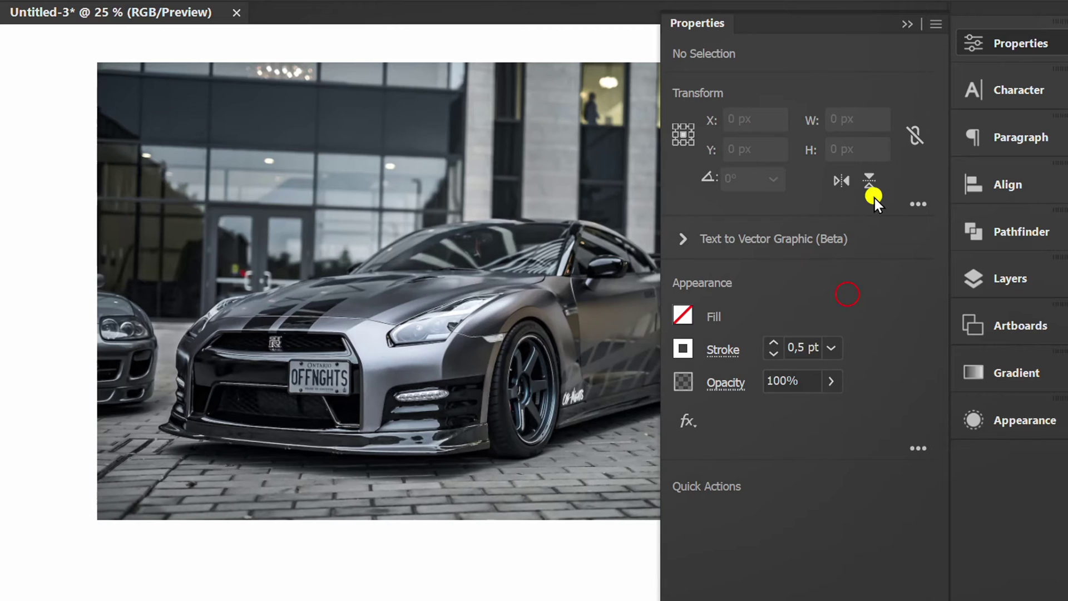
left_click(906, 24)
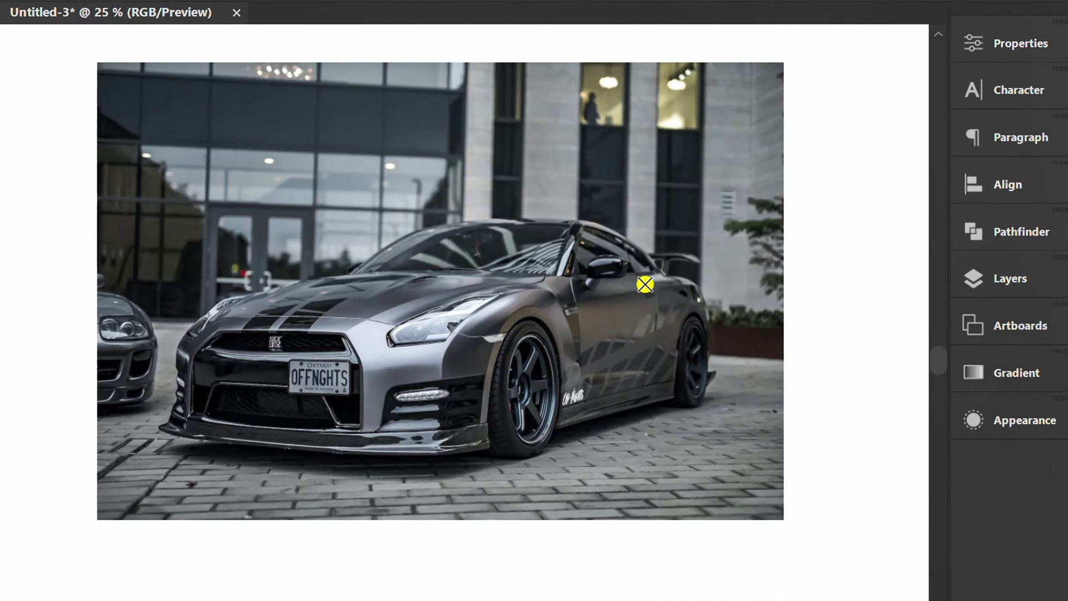
Trace the car outline from the front bumper corner along the front edge and hood
scroll(158, 431, "up", 10)
left_click(274, 398)
left_click(282, 317)
left_click(449, 253)
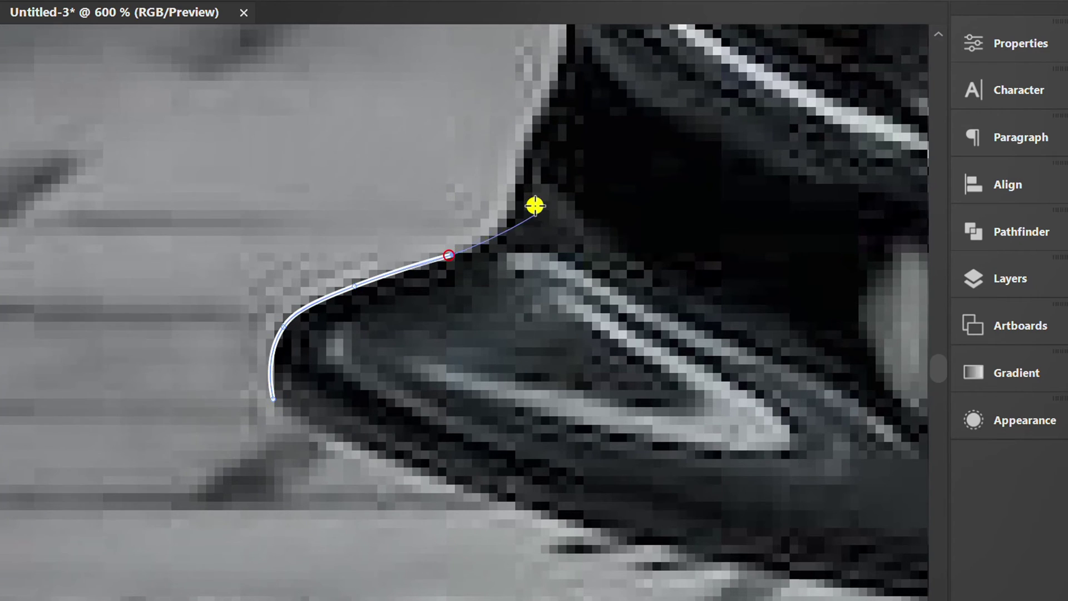
scroll(505, 151, "up", 3)
scroll(505, 152, "up", 3)
left_click(484, 401)
left_click(517, 267)
scroll(445, 350, "up", 3)
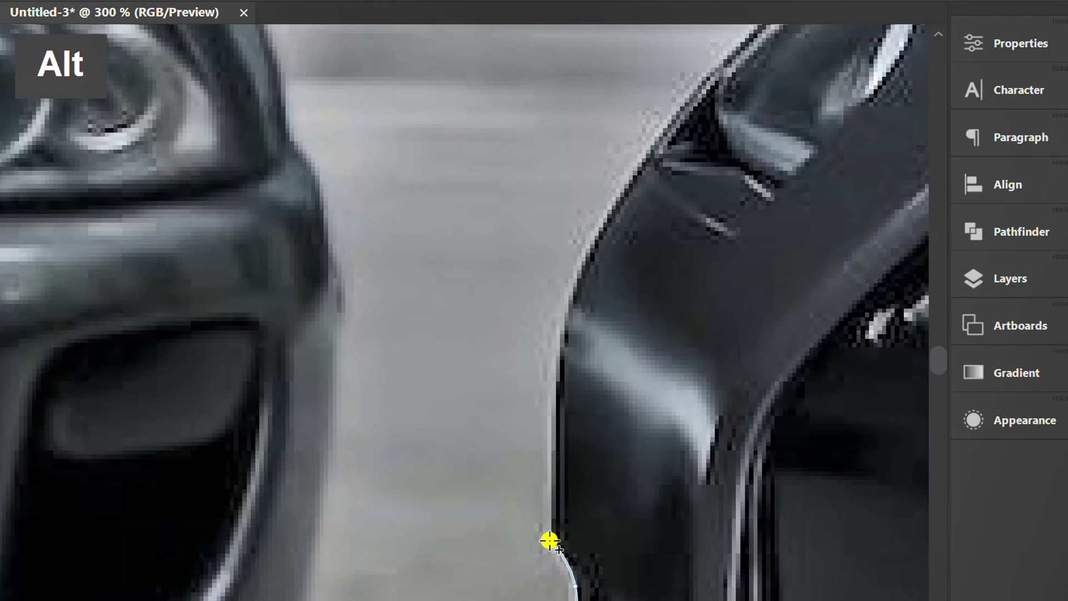
left_click(558, 348)
scroll(596, 309, "up", 5)
scroll(595, 310, "down", 1)
left_click(486, 339)
scroll(556, 334, "up", 5)
scroll(512, 434, "right", 3)
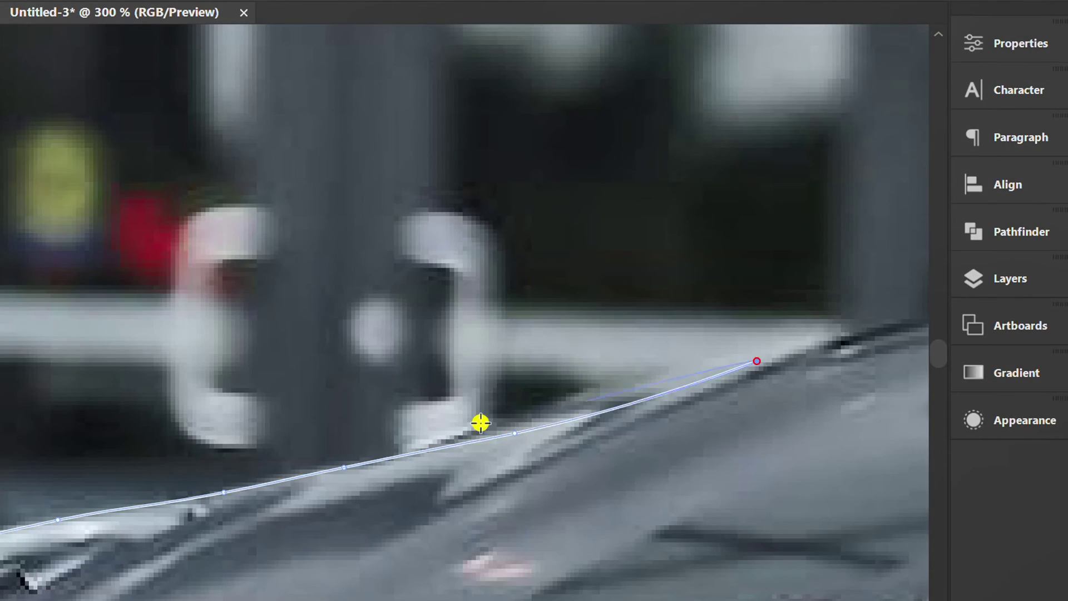
scroll(479, 422, "up", 2)
left_click(662, 450)
scroll(539, 508, "up", 2)
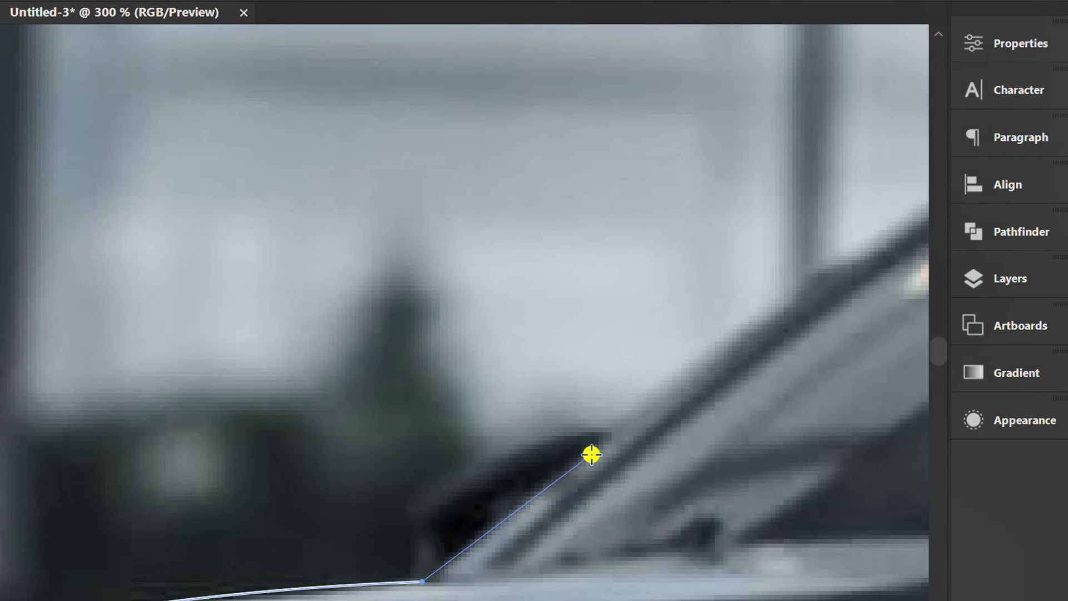
scroll(589, 453, "up", 2)
scroll(589, 453, "right", 2)
left_click(619, 420)
scroll(685, 353, "down", 2)
left_click(685, 354)
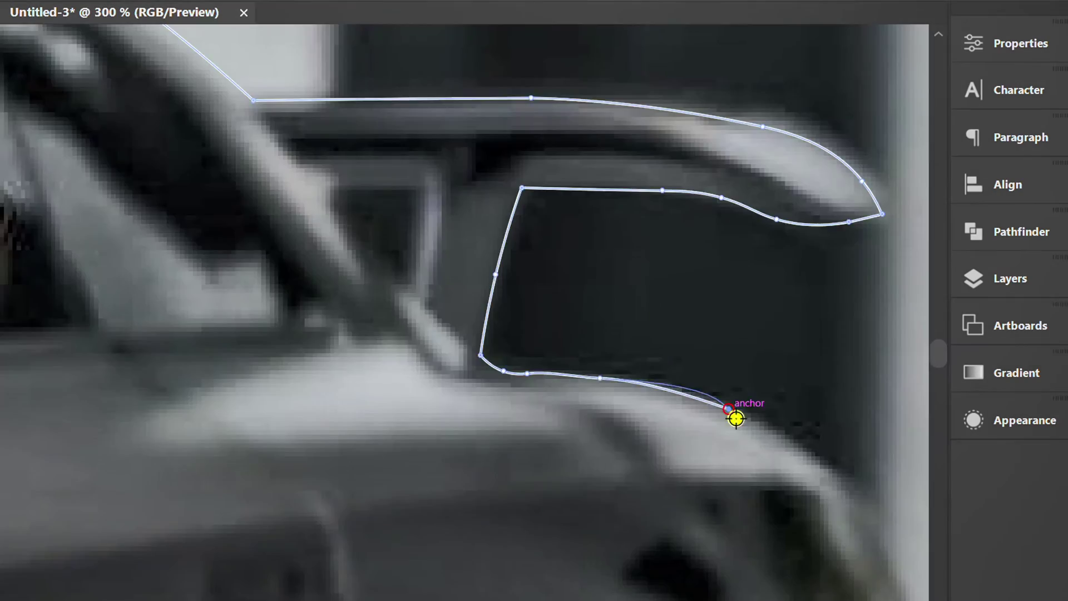
Continue the outline past the side mirror to the rear bottom and close it at the start
scroll(735, 419, "down", 3)
scroll(736, 418, "right", 3)
left_click(731, 409)
scroll(678, 381, "down", 4)
scroll(673, 445, "up", 2)
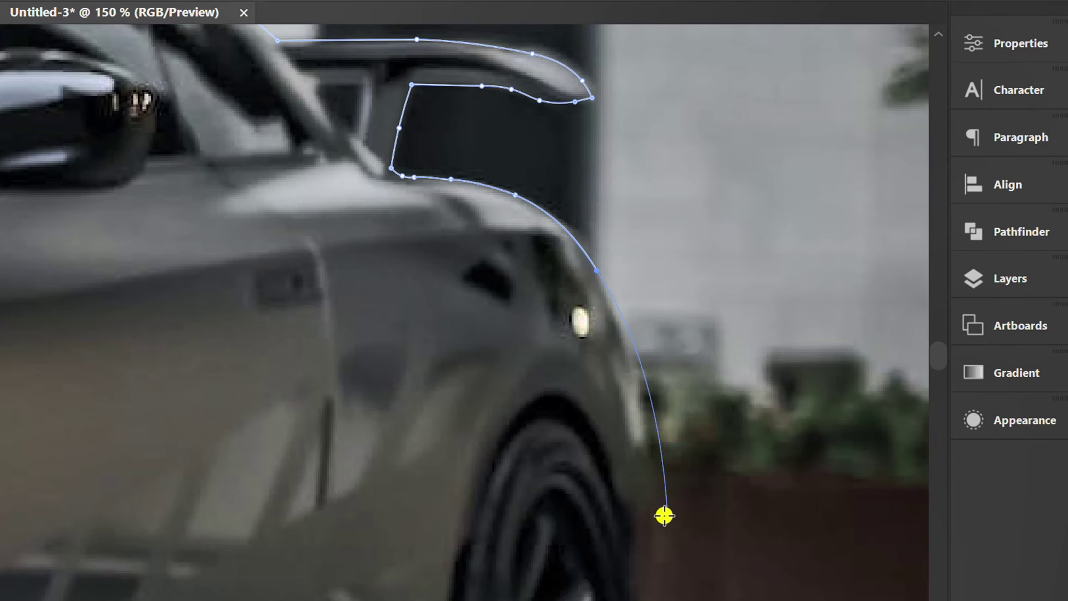
left_click(653, 526)
scroll(653, 520, "up", 2)
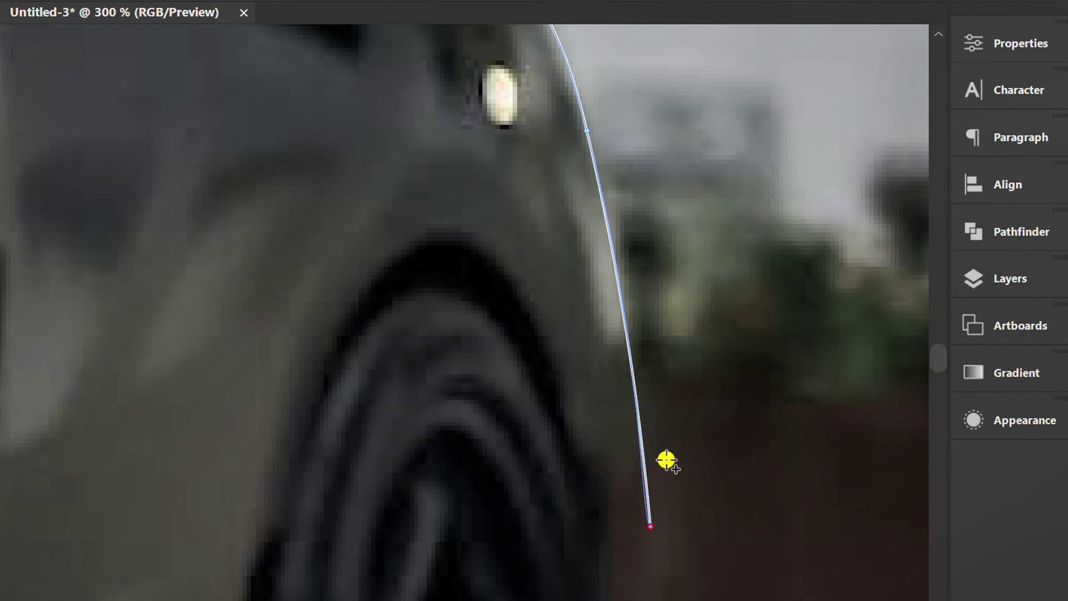
scroll(651, 525, "down", 4)
scroll(675, 548, "down", 1)
left_click(670, 563)
scroll(612, 579, "down", 3)
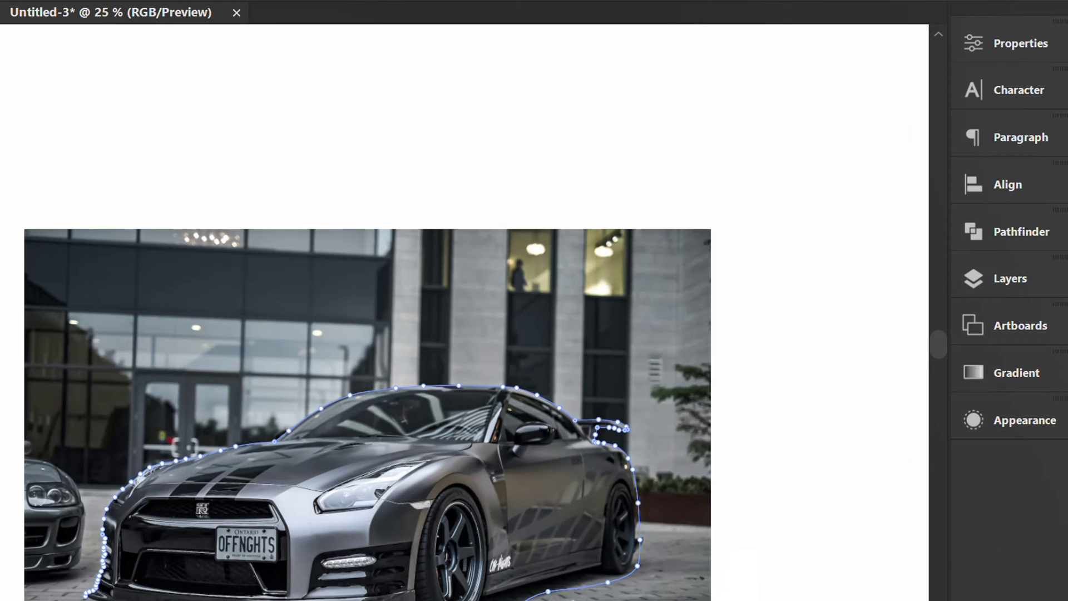
scroll(160, 589, "up", 3)
scroll(16, 576, "up", 3)
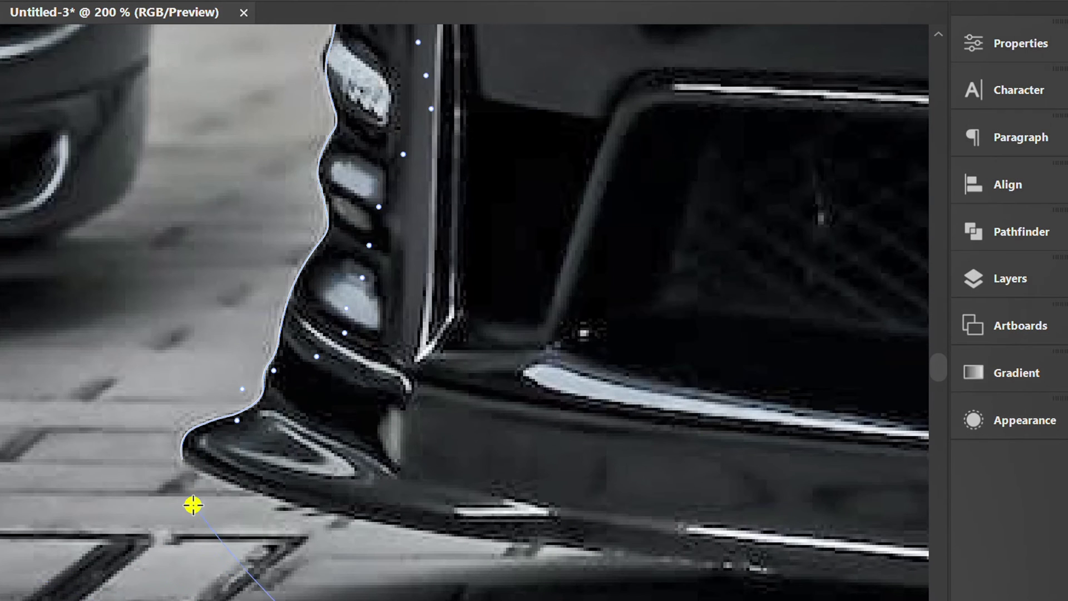
left_click(182, 459)
scroll(276, 482, "down", 3)
Make a clipping mask from the top car photo and the traced outline
scroll(501, 558, "down", 3)
key("v")
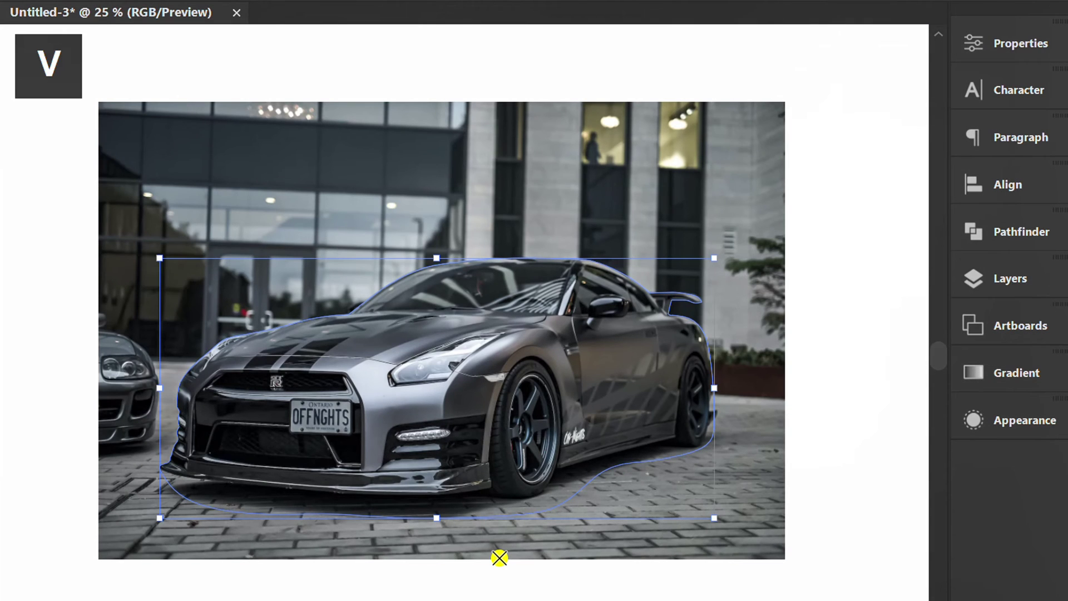
left_click_drag(827, 100, 221, 550)
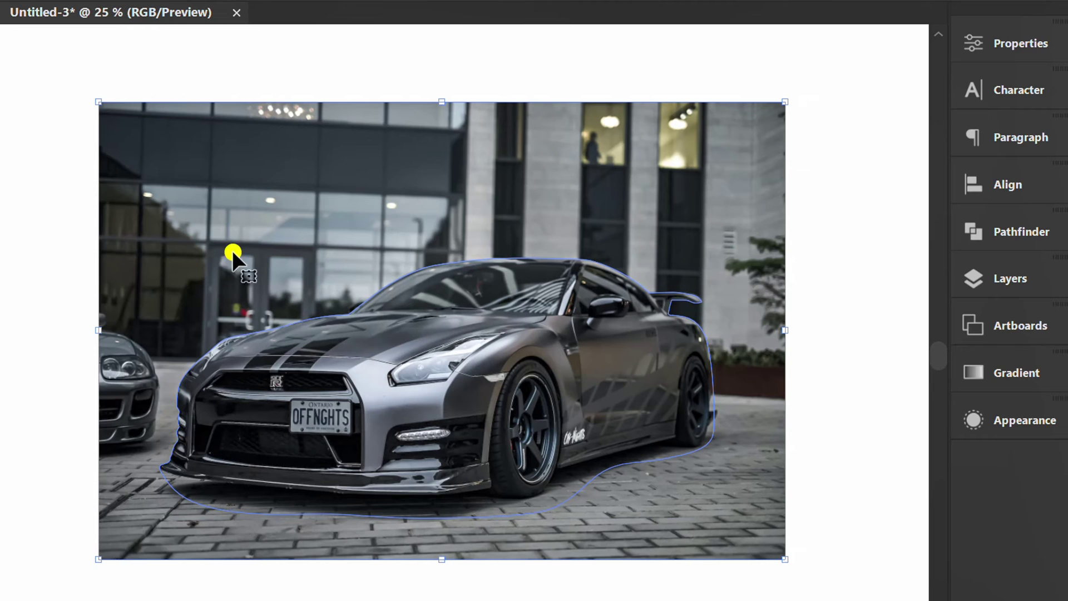
right_click(232, 212)
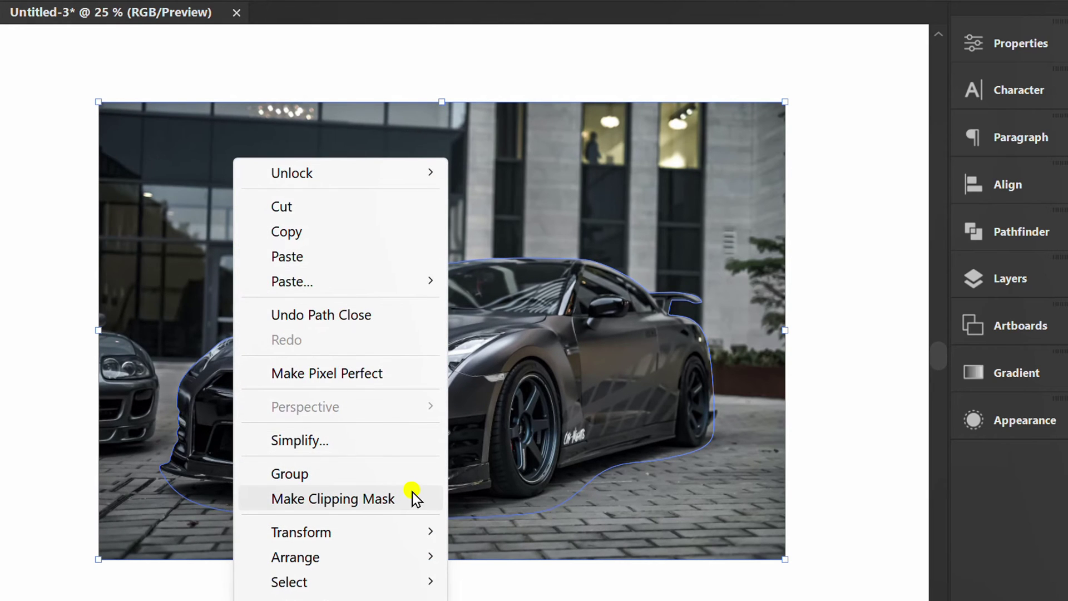
left_click(416, 495)
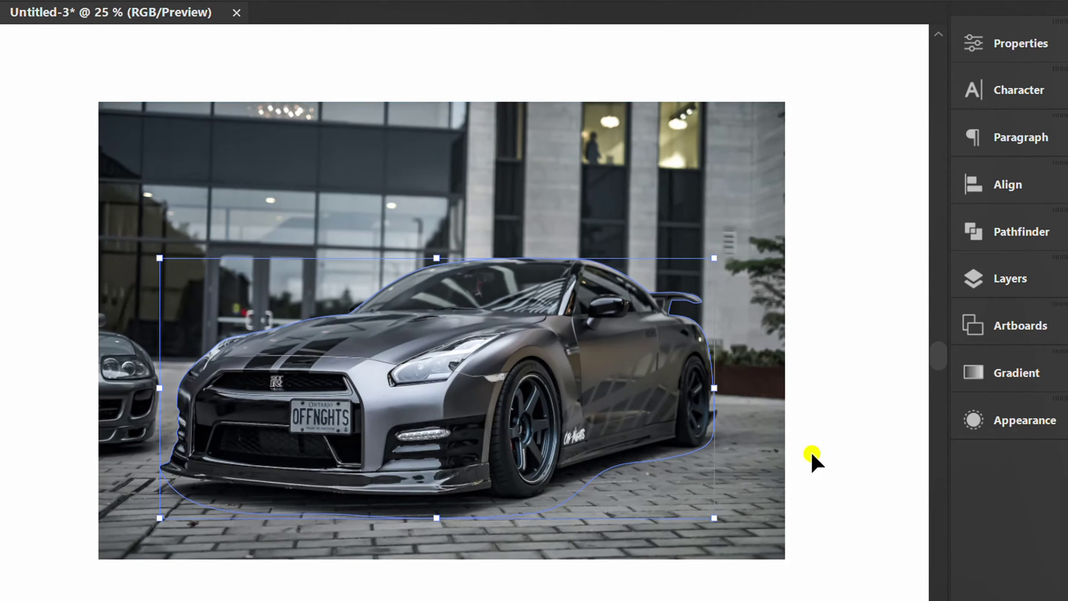
Undo the accidental move of the car cutout and deselect everything
key("space")
left_click_drag(871, 405, 877, 370)
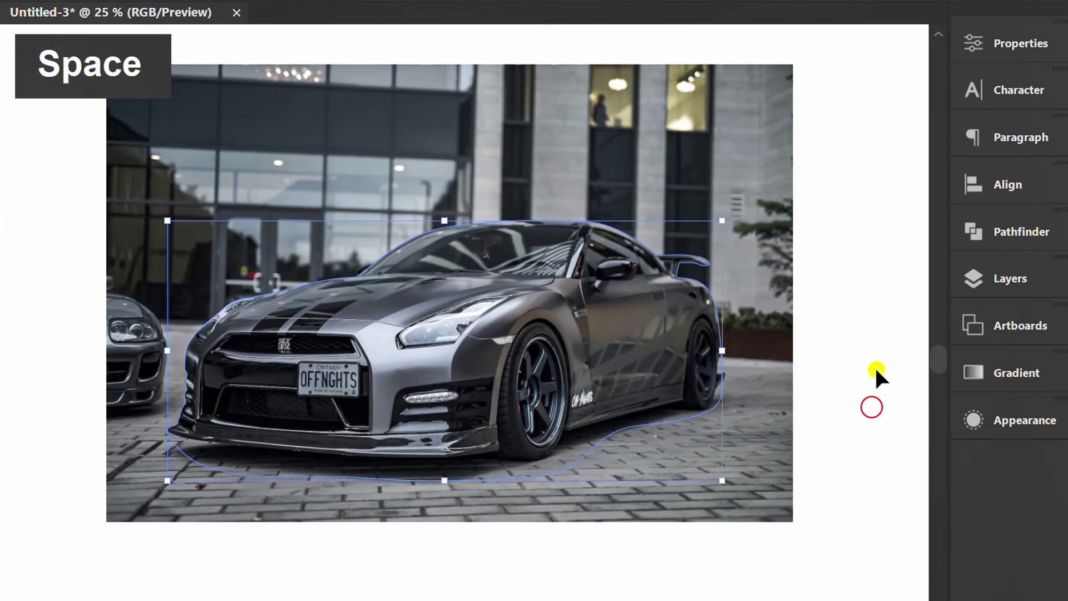
left_click_drag(419, 320, 430, 299)
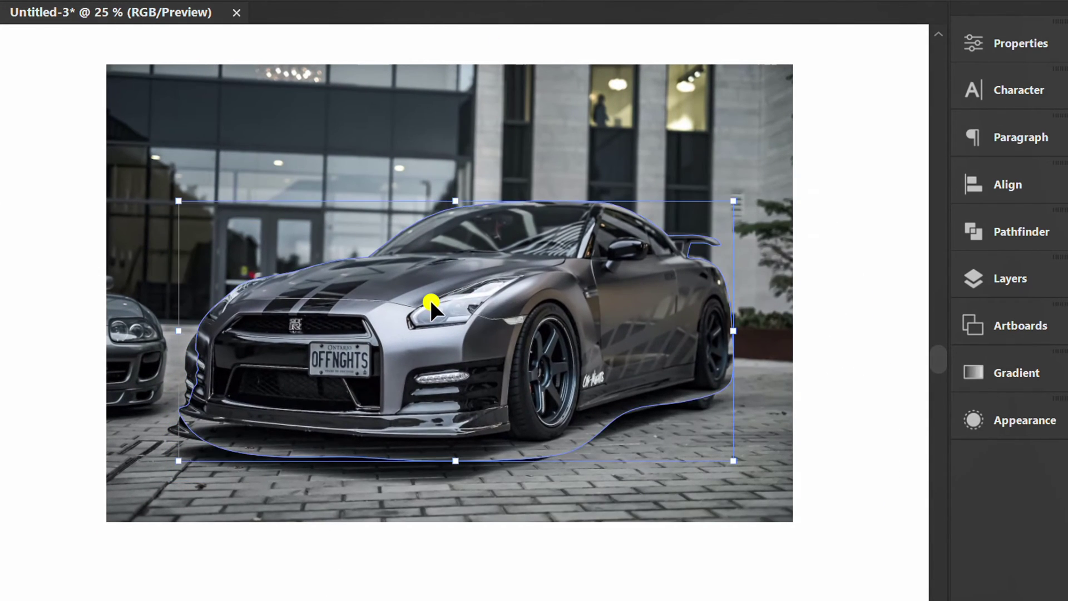
key("ctrl+z")
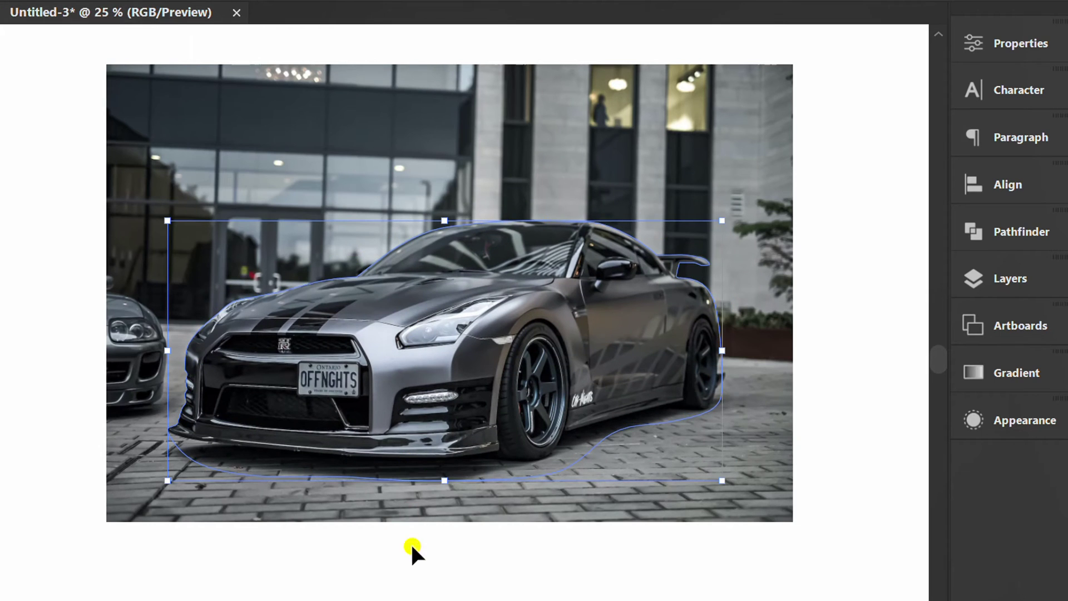
left_click(366, 563)
Set the Type tool's font to Montserrat ExtraBold at 220 pt
key("t")
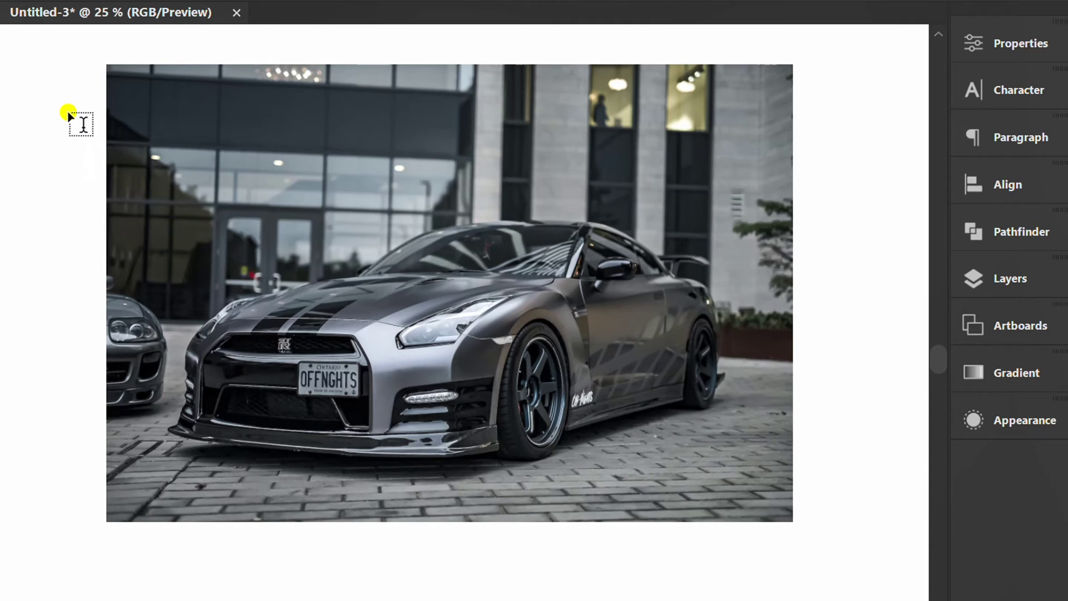
left_click(1003, 88)
left_click(809, 136)
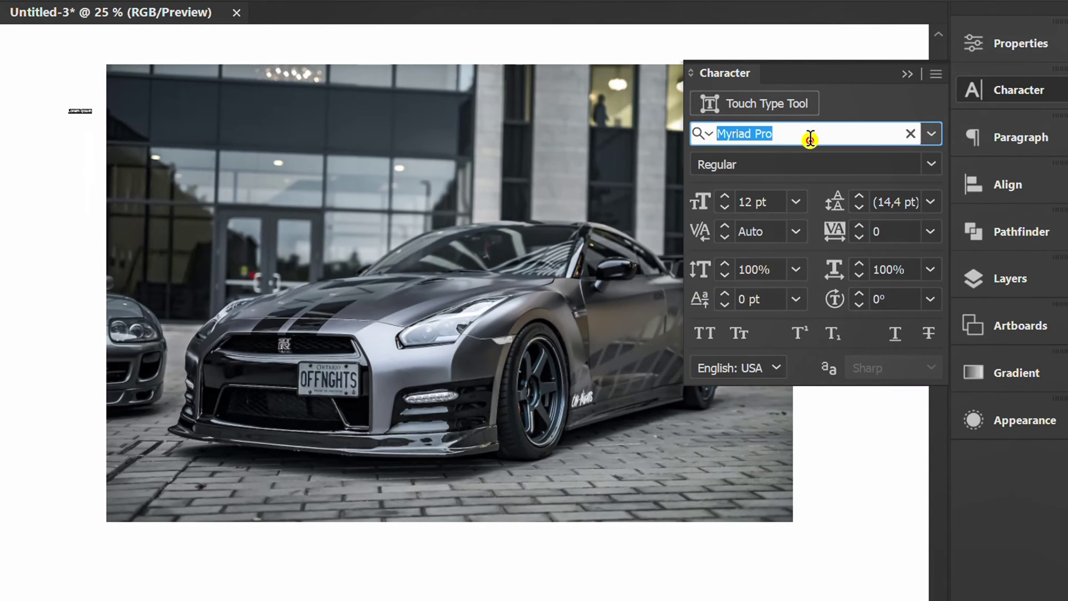
type("MON")
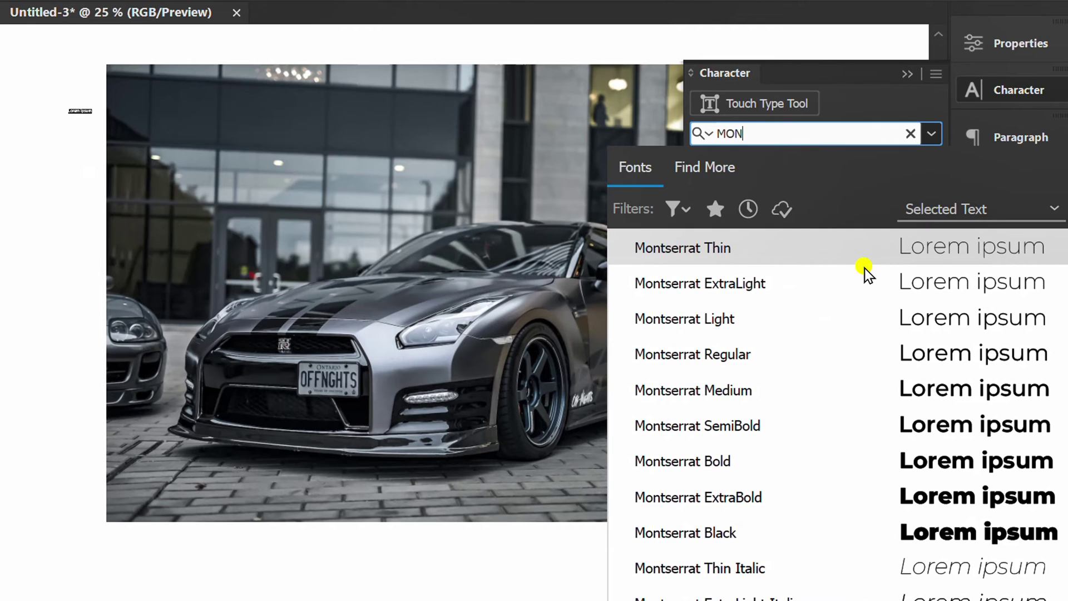
left_click(879, 493)
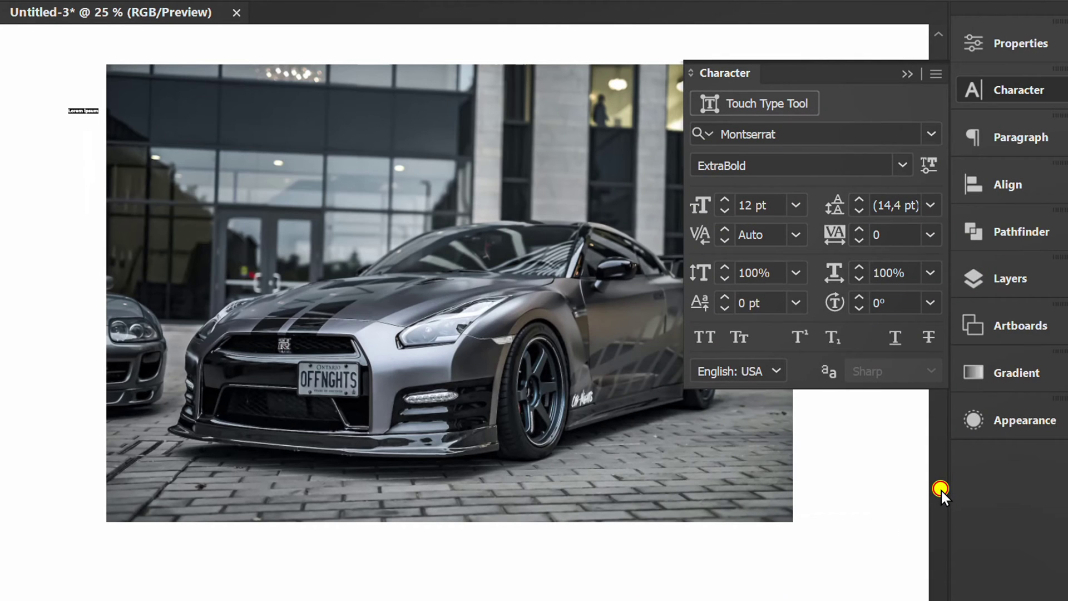
left_click(779, 201)
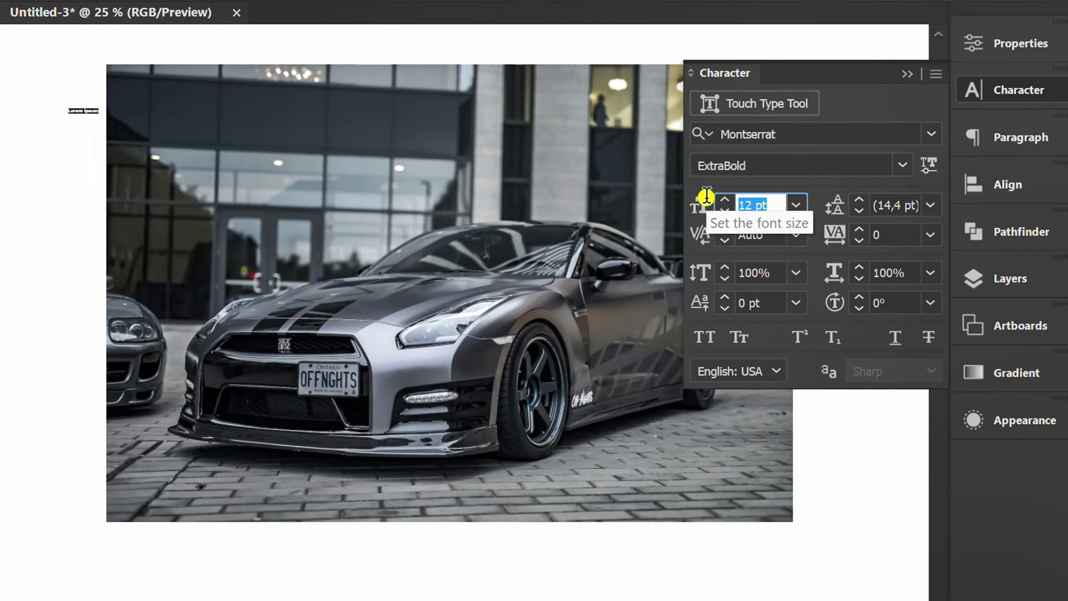
type("220")
key("Return")
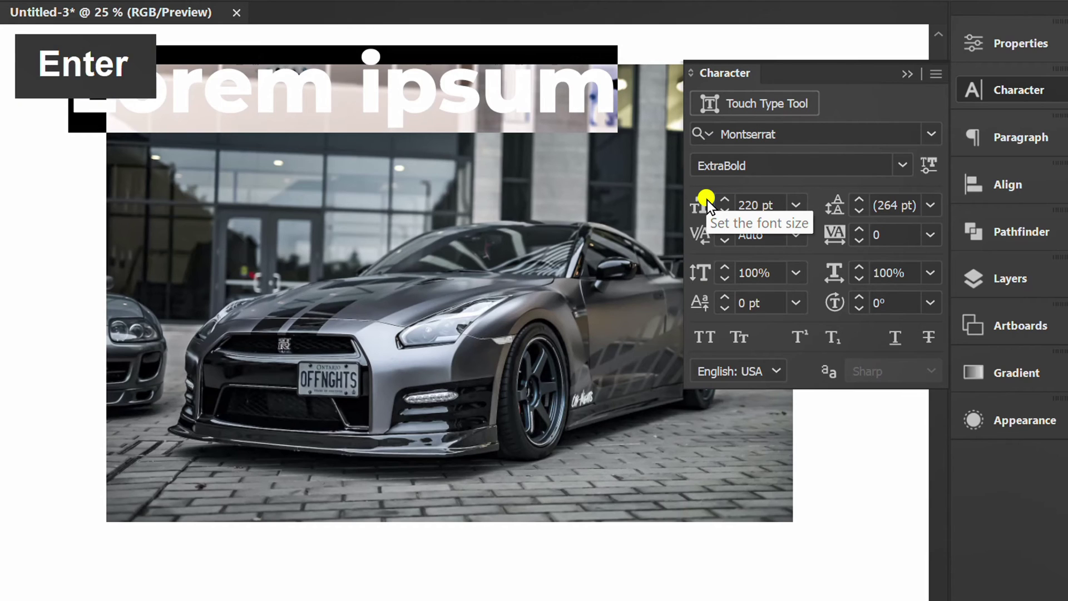
left_click(908, 72)
Type SUPERCAR and move it onto the upper part of the photo
type("SUPE")
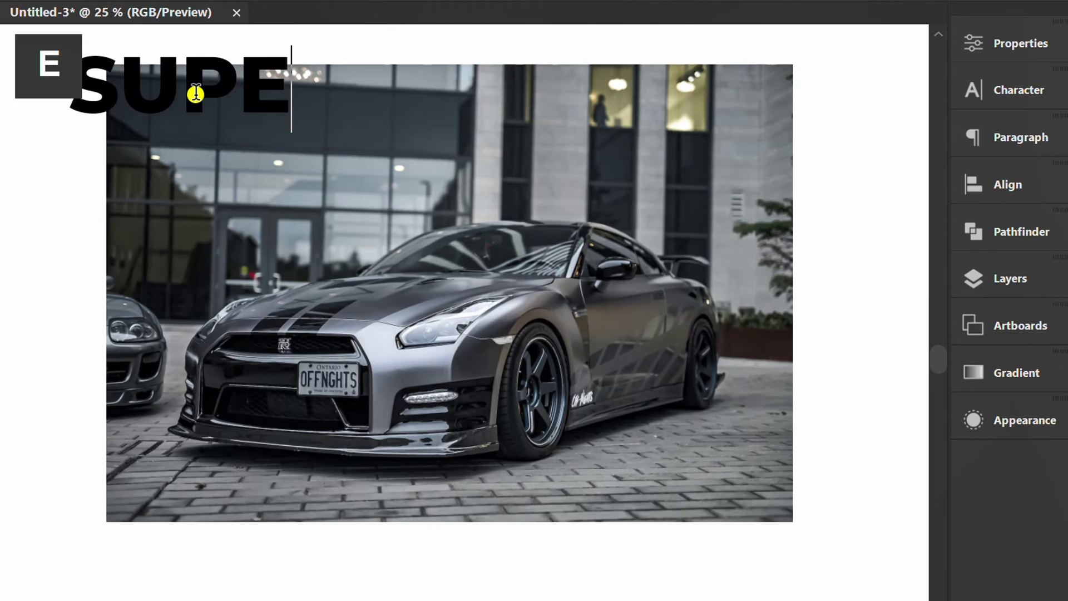
type("RCAR")
key("Escape")
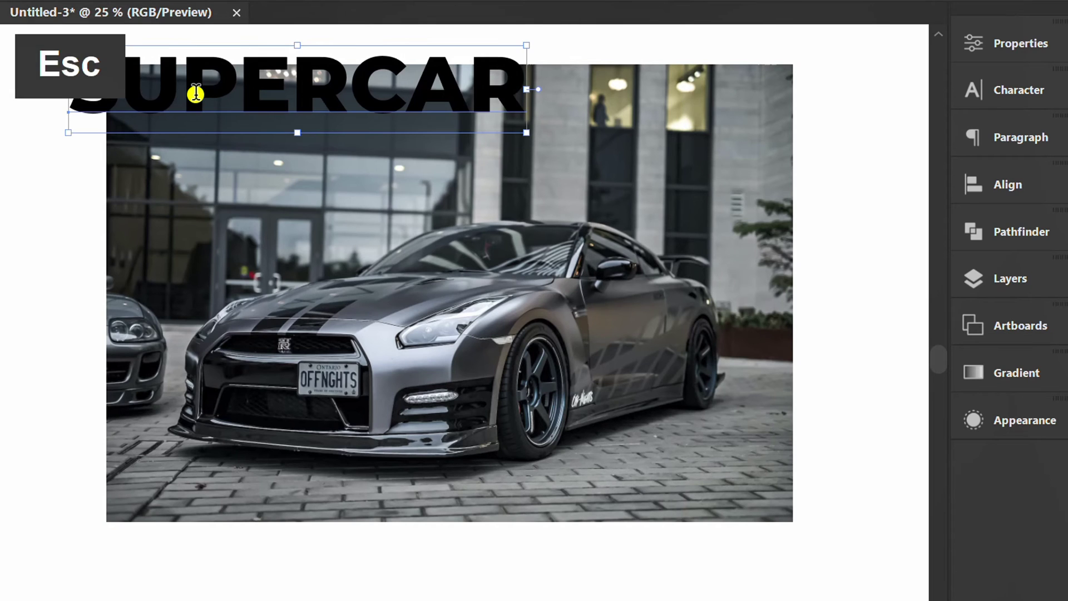
left_click_drag(196, 95, 292, 172)
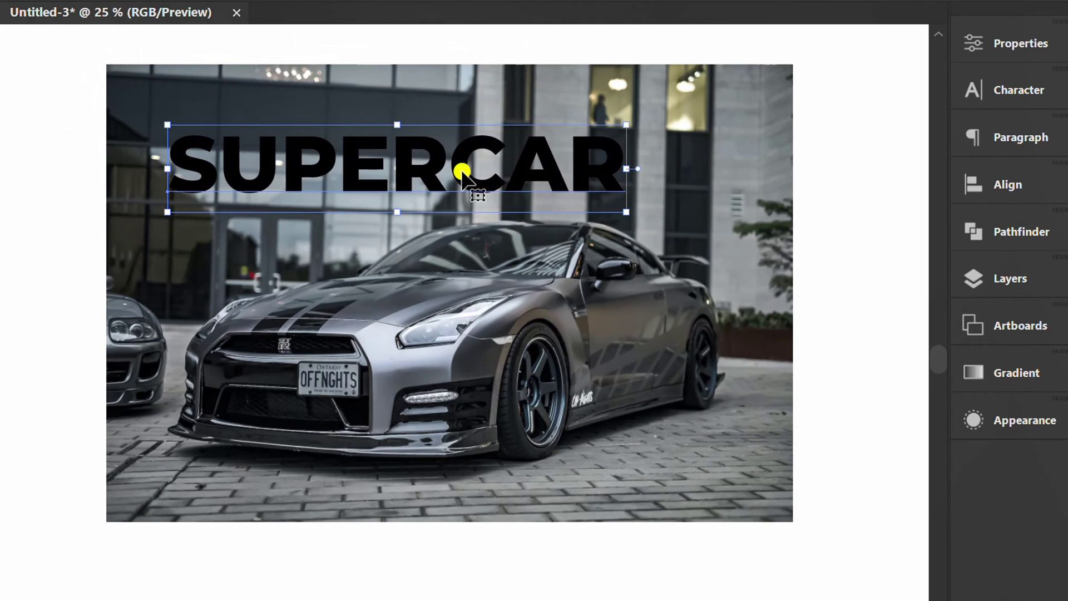
Give the SUPERCAR text a white fill
left_click(975, 43)
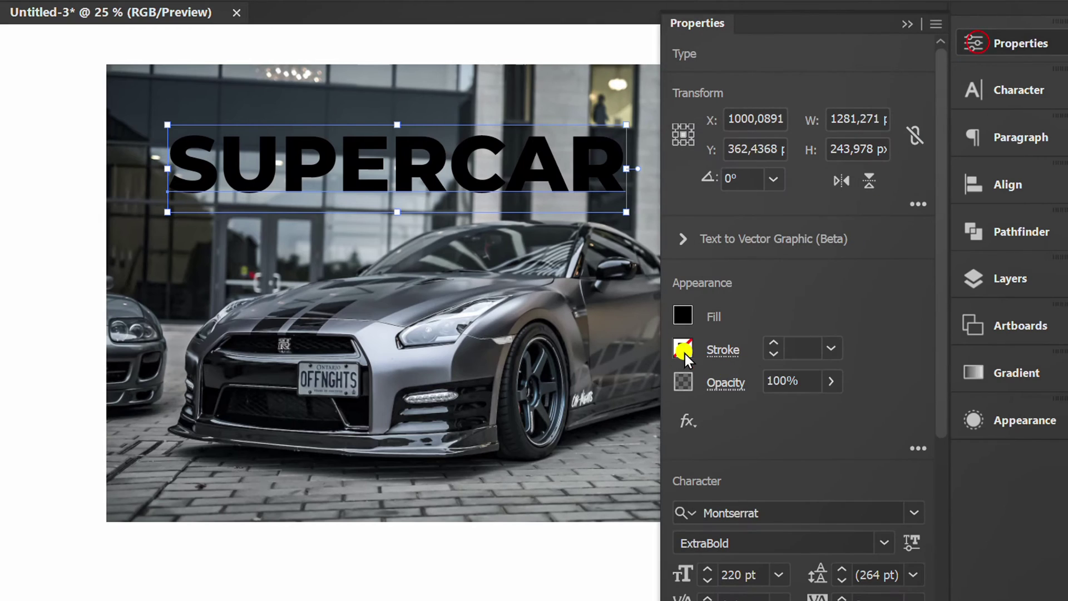
left_click(685, 316)
left_click(465, 397)
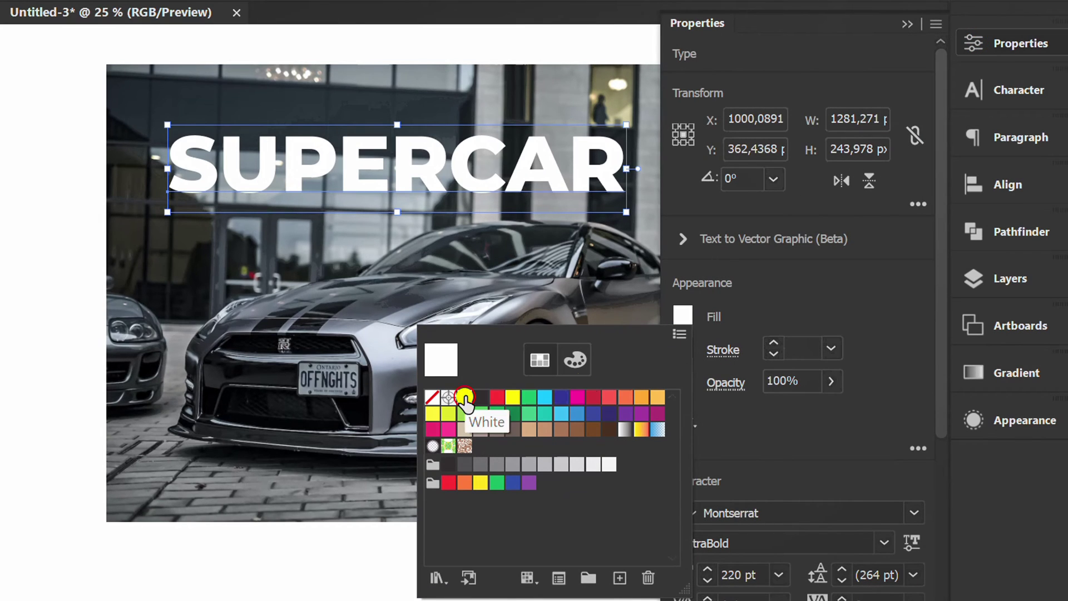
left_click(858, 294)
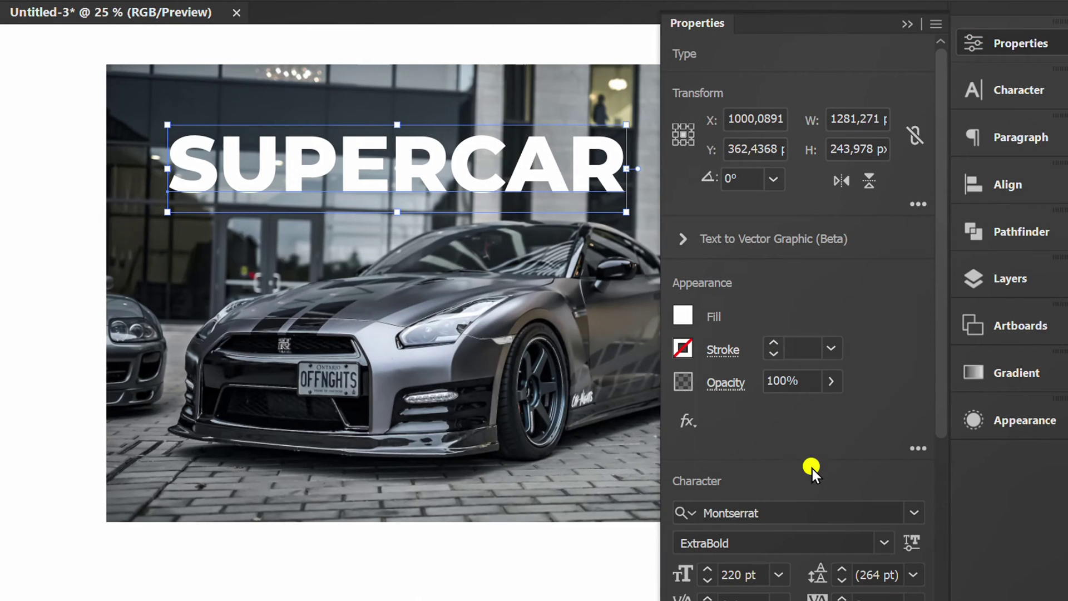
Raise the SUPERCAR font size to about 267 pt and duplicate it directly below
left_click(745, 574)
type("224")
scroll(752, 575, "up", 20)
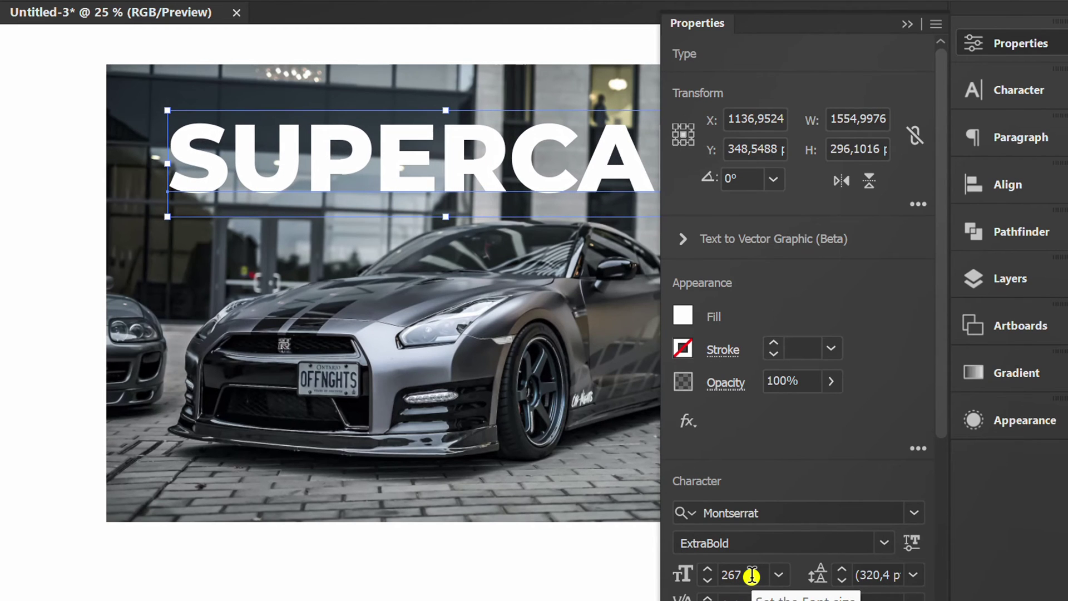
scroll(753, 574, "up", 4)
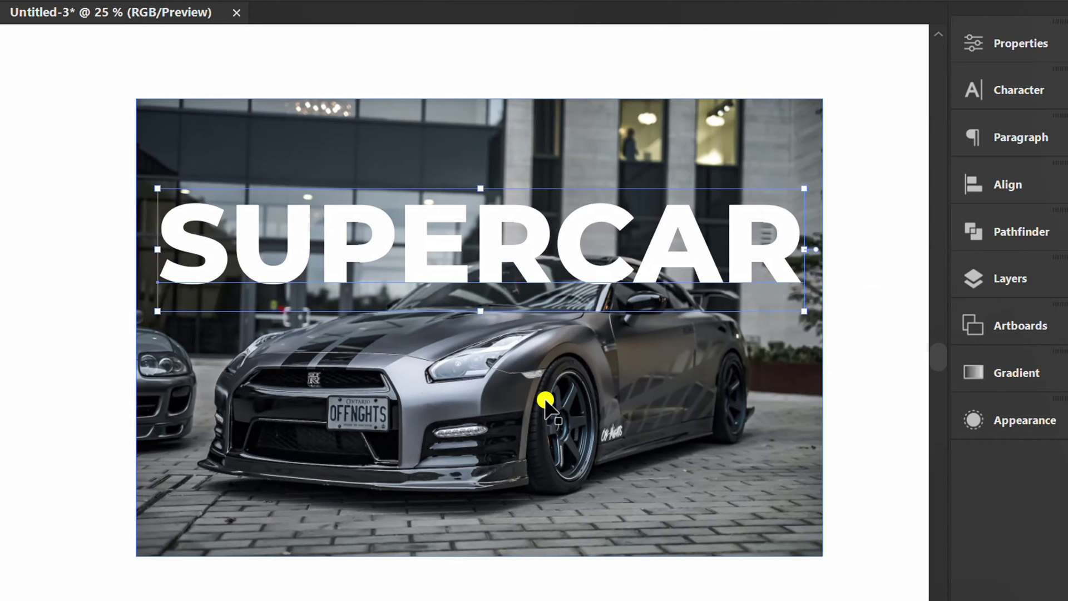
left_click_drag(419, 249, 413, 308)
Convert the lower SUPERCAR copy to outlines and unite its letters into one shape
right_click(413, 309)
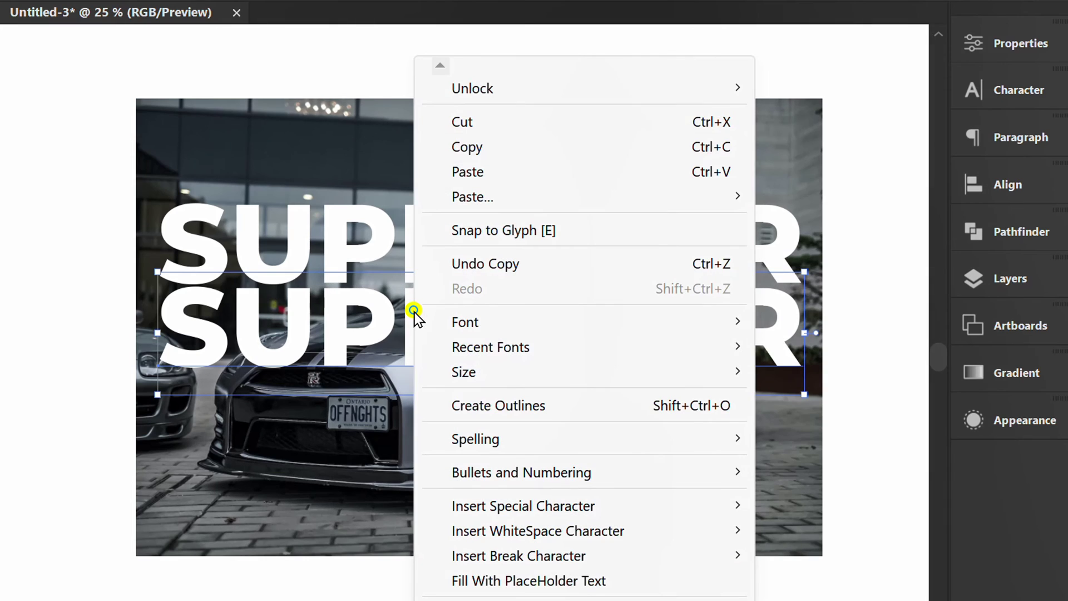
left_click(509, 409)
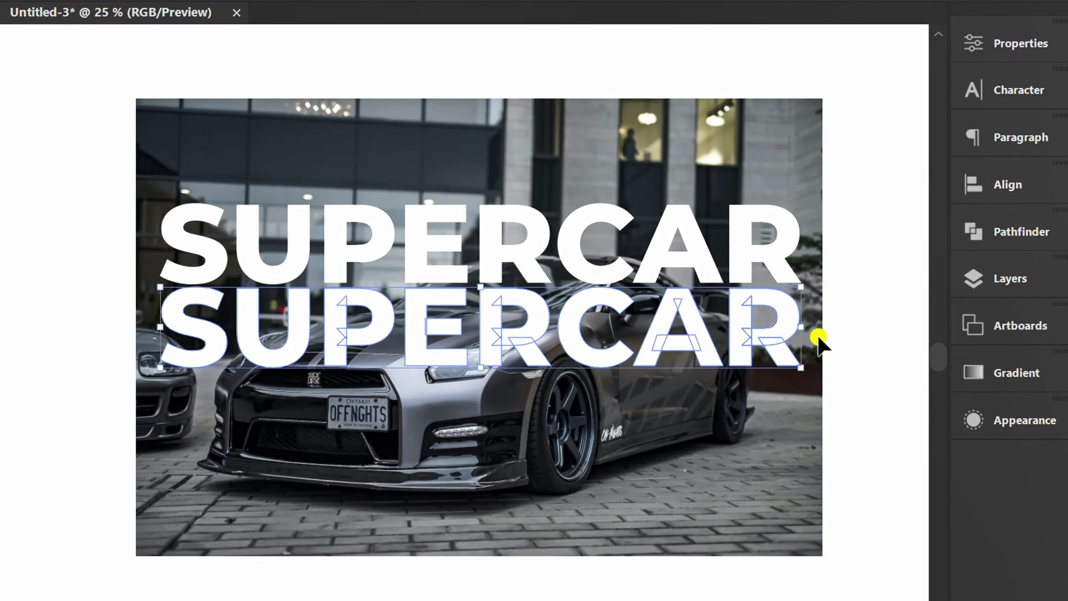
left_click(1008, 231)
left_click(703, 272)
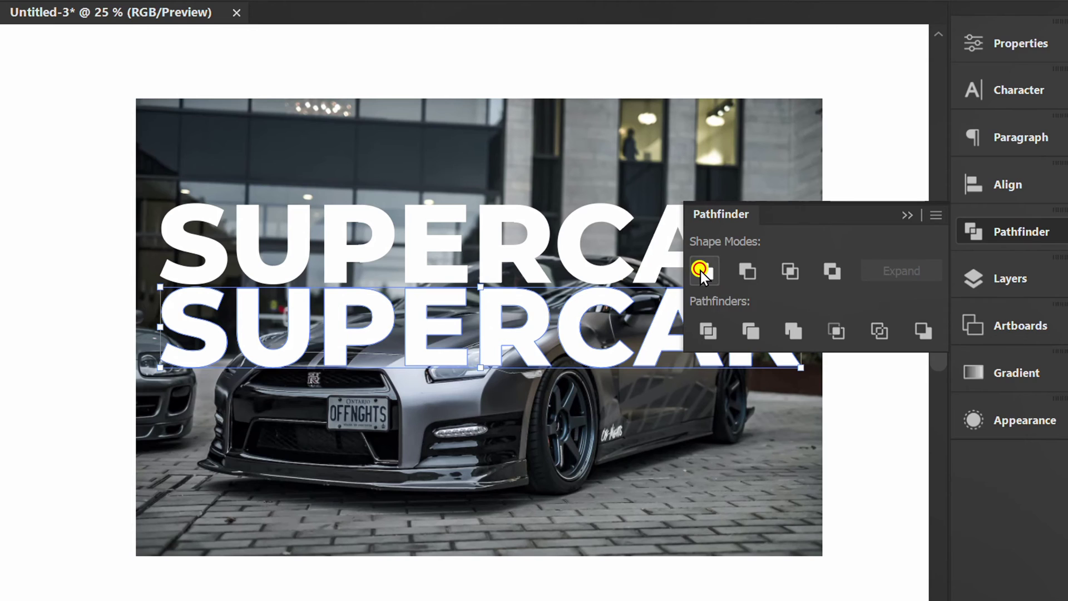
left_click(908, 215)
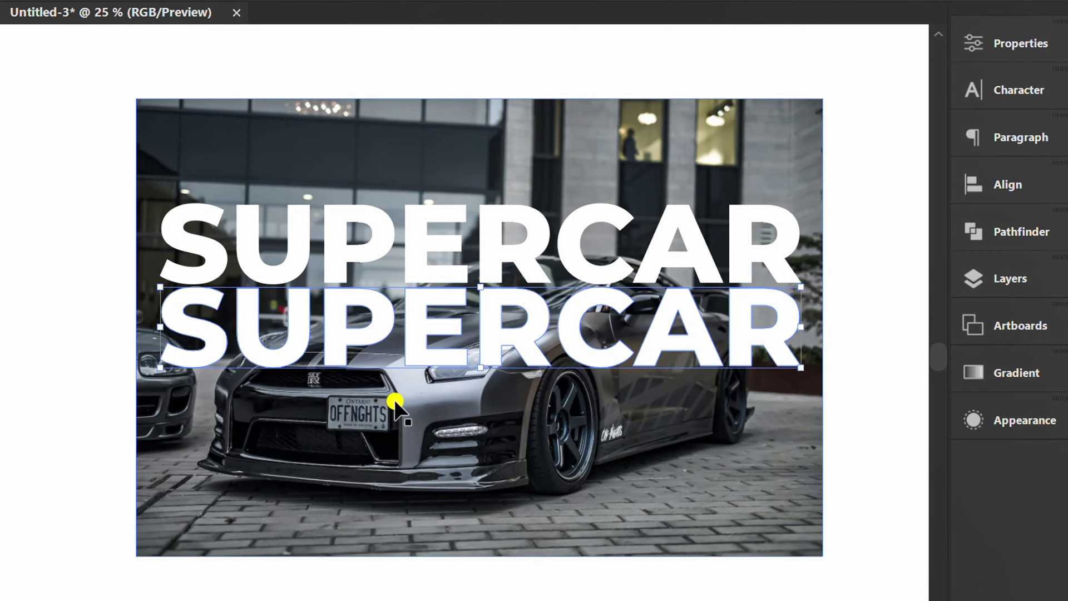
Swap its white fill to a stroke and set the stroke weight to 5 pt
key("shift+x")
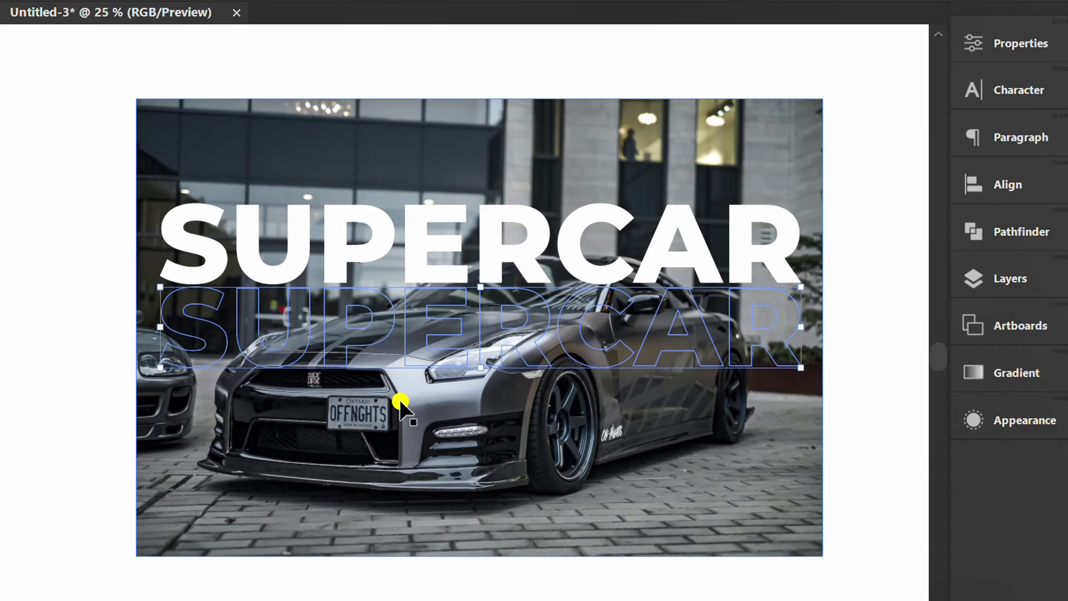
left_click(1010, 46)
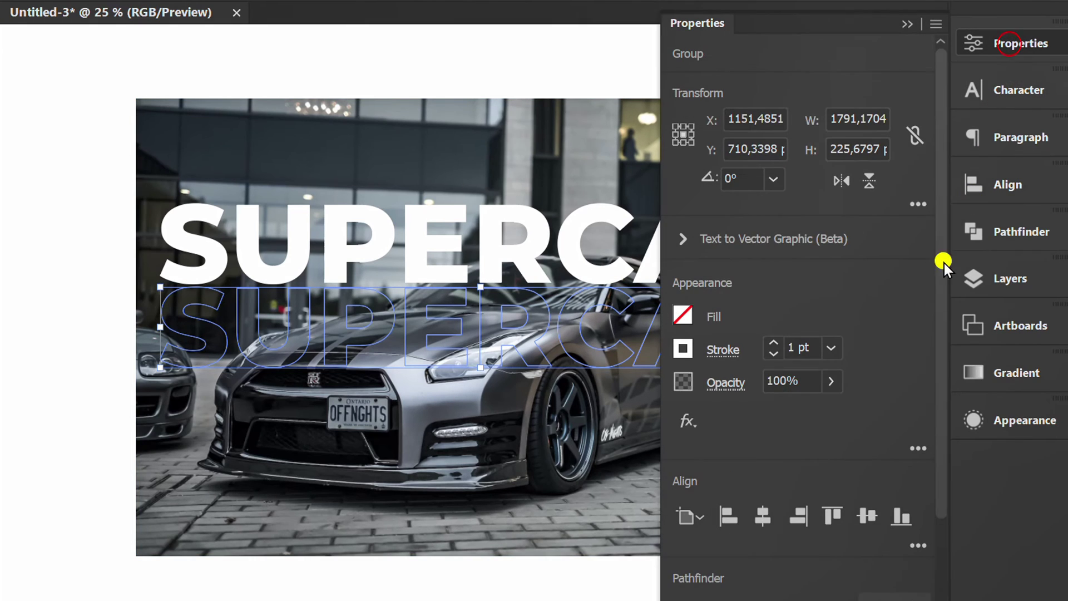
left_click(802, 348)
key("Up")
key("Up")
key("Up")
key("Up")
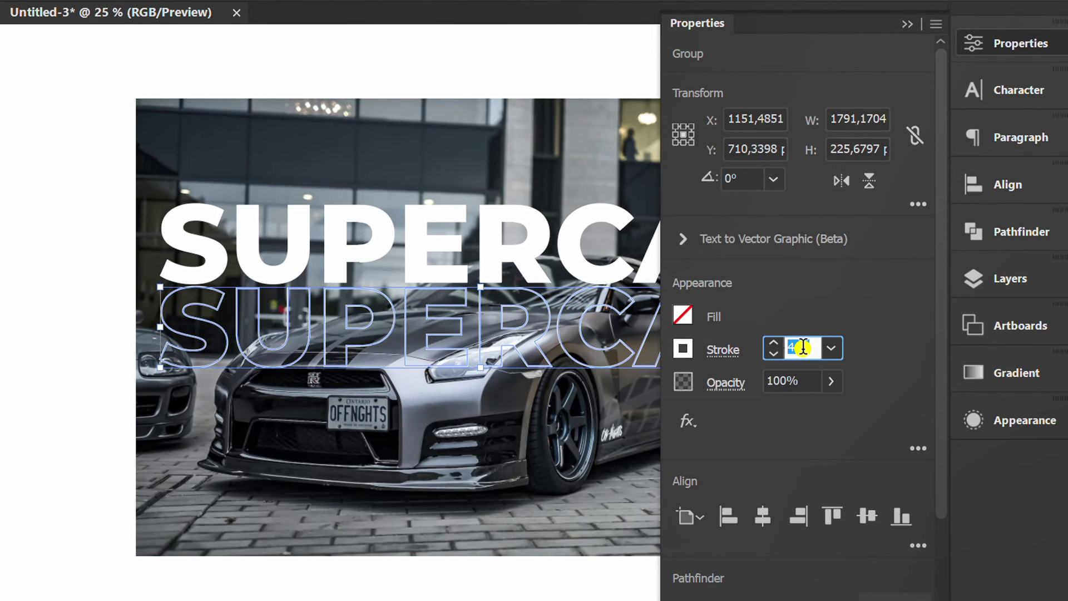
left_click(907, 25)
left_click(883, 282)
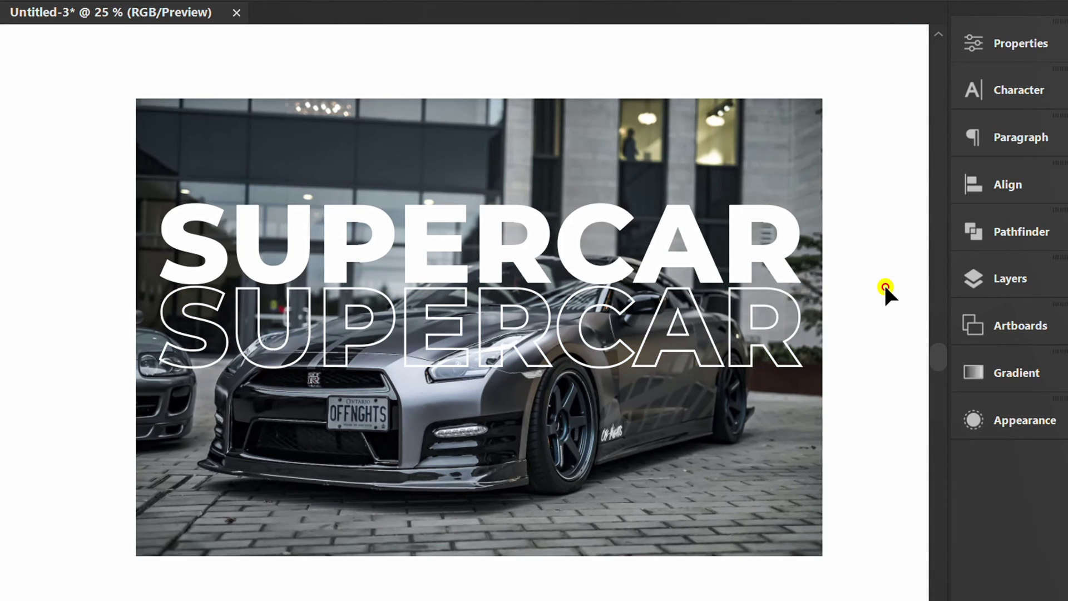
Group both SUPERCAR texts and send the group backward behind the car cutout
left_click_drag(199, 173, 142, 324)
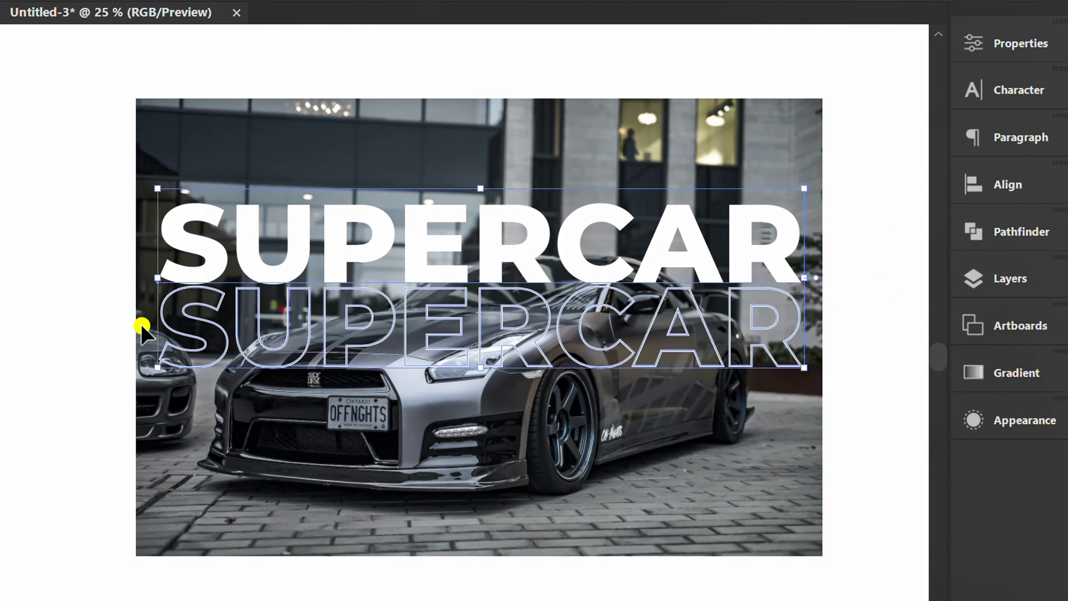
right_click(187, 253)
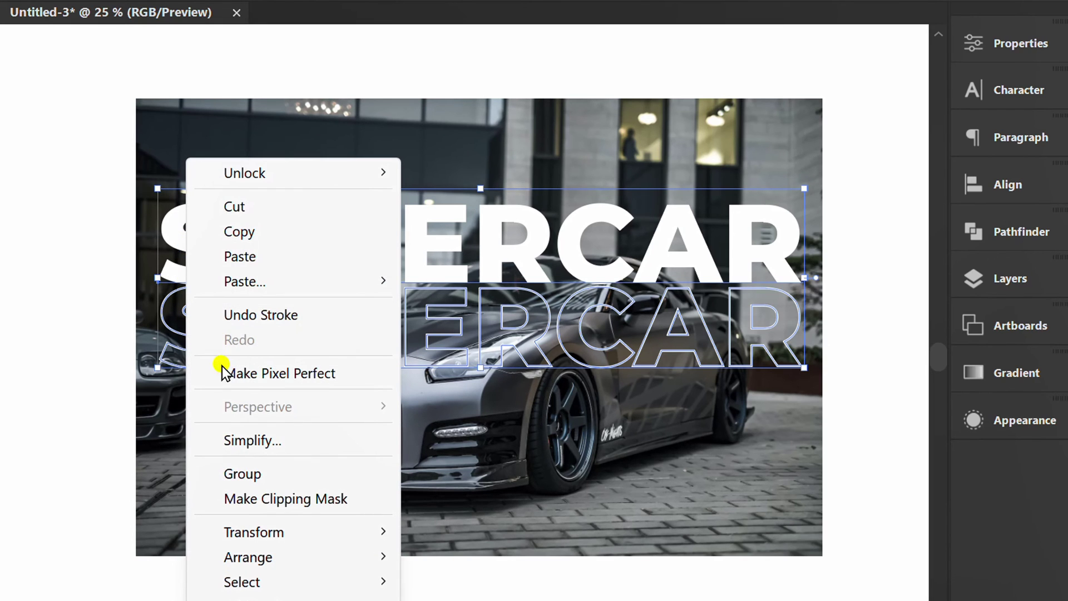
left_click(243, 474)
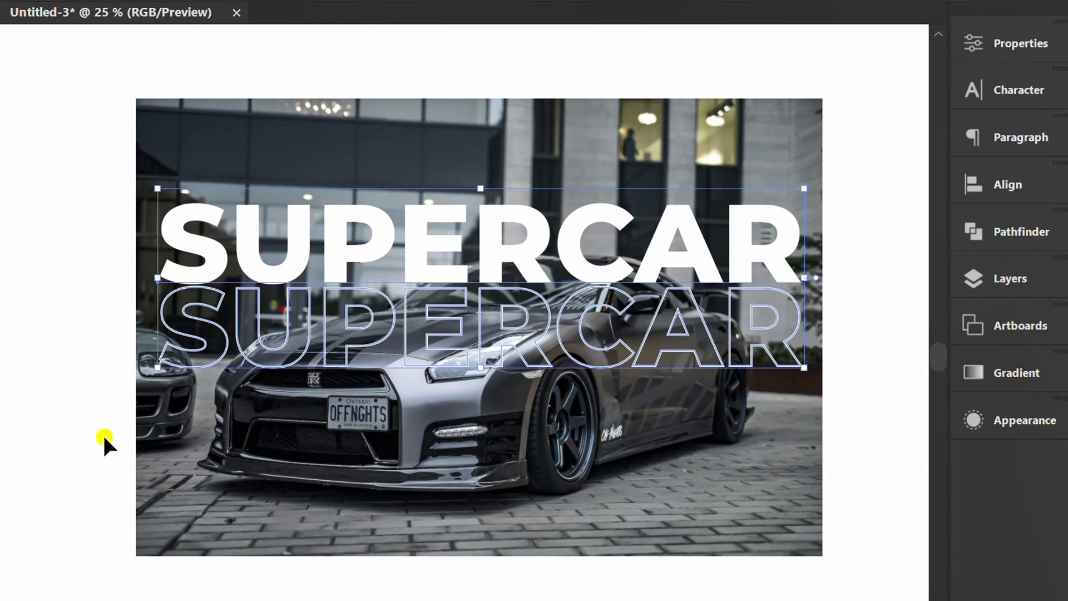
right_click(189, 264)
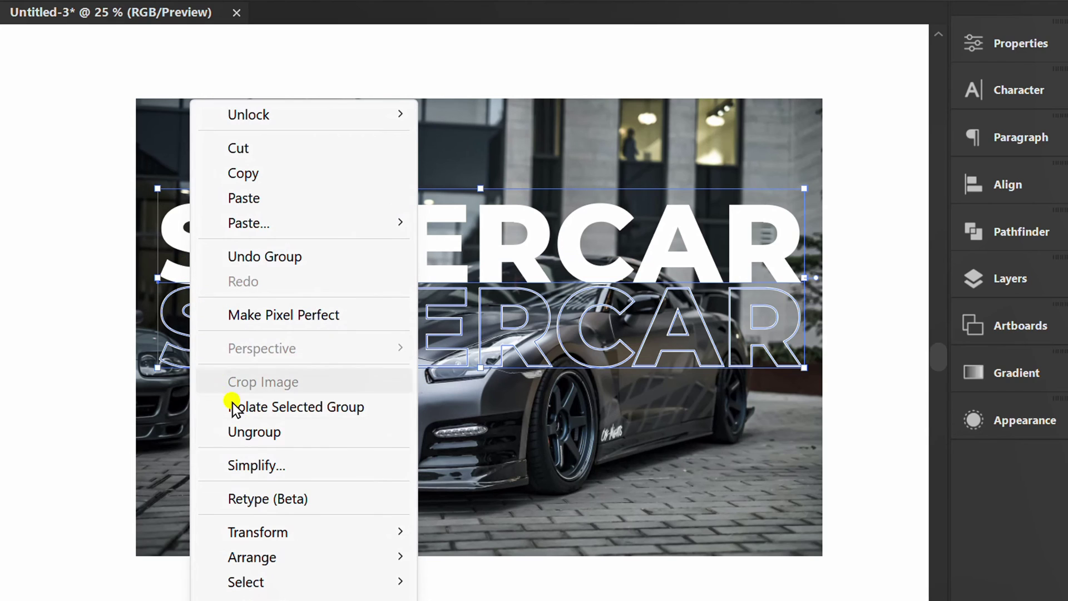
mouse_move(321, 562)
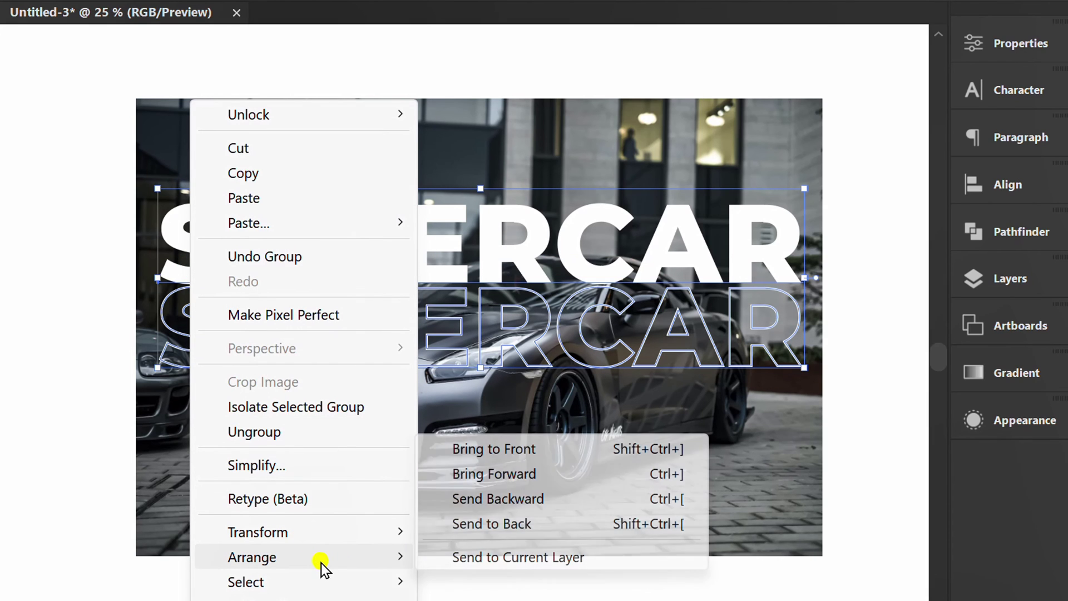
left_click(522, 502)
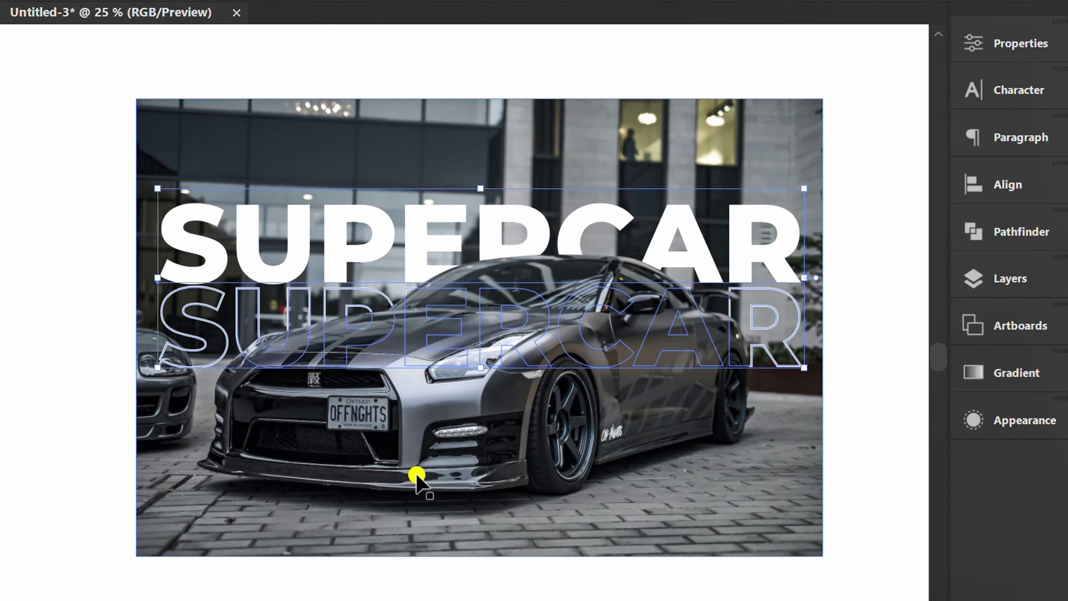
left_click(89, 419)
Nudge the SUPERCAR group slightly upward, then deselect it
left_click(181, 291)
key("Up")
key("Up")
key("Up")
key("Up")
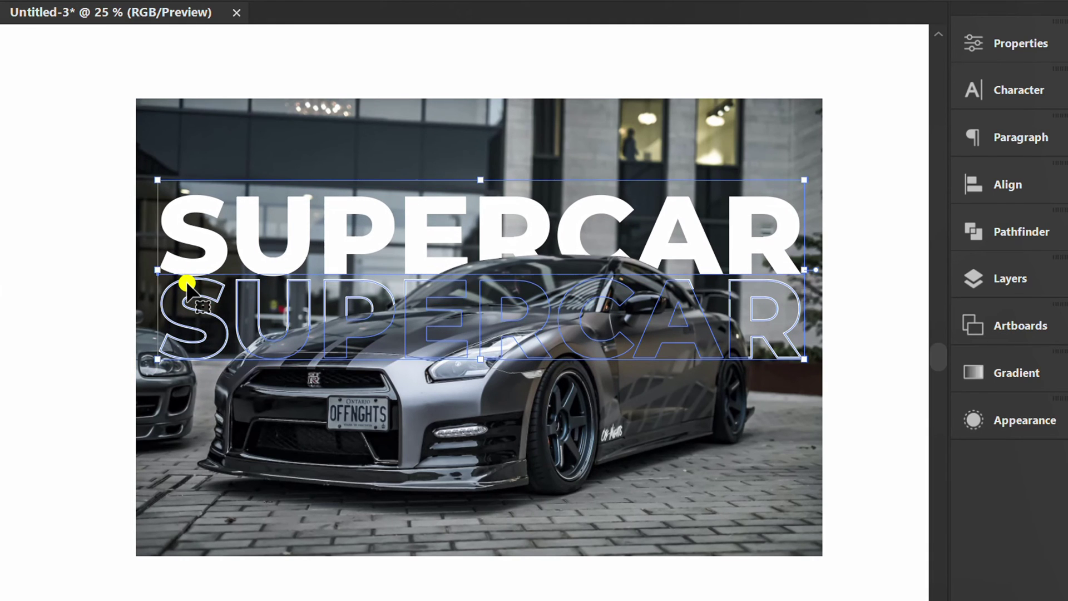
left_click(58, 403)
scroll(508, 563, "down", 1)
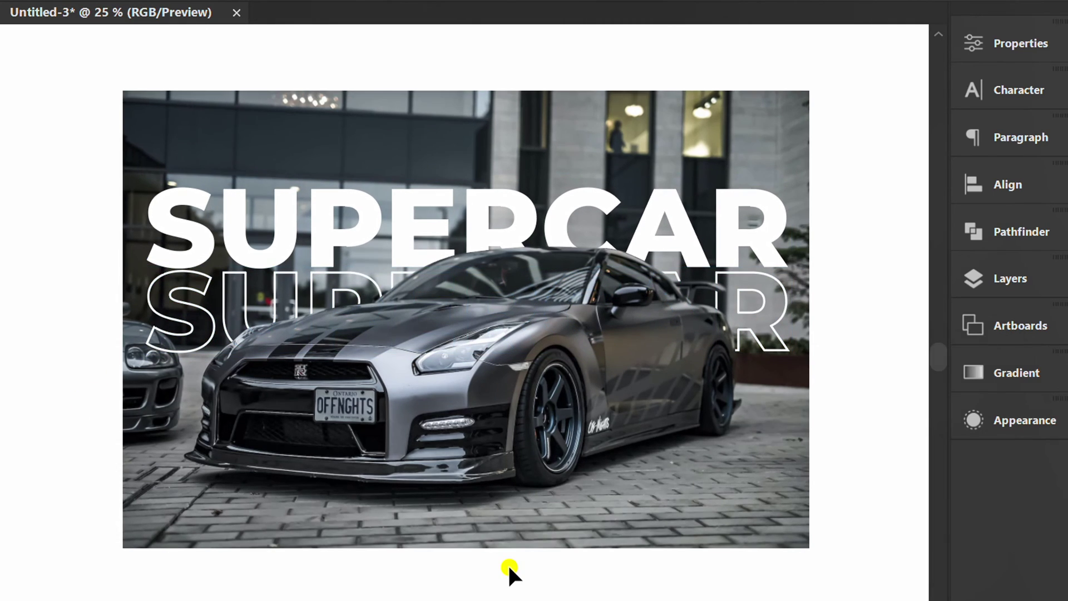
Inside the SUPERCAR group, duplicate the outlined SUPERCAR directly below it, then exit isolation mode
double_click(200, 312)
left_click(202, 309)
left_click_drag(201, 309, 198, 401)
left_click(84, 397)
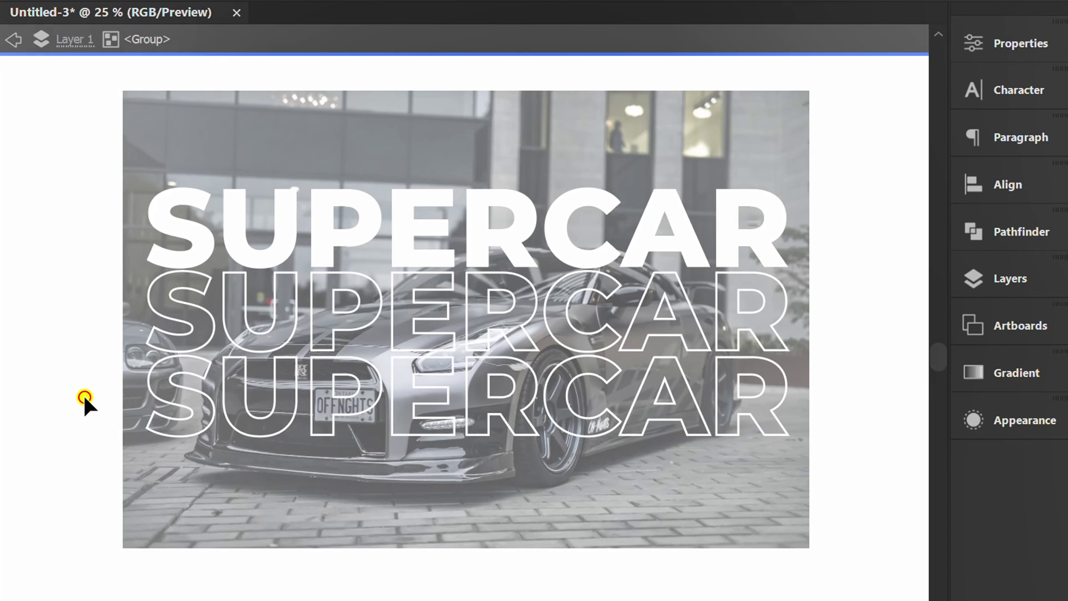
left_click(14, 44)
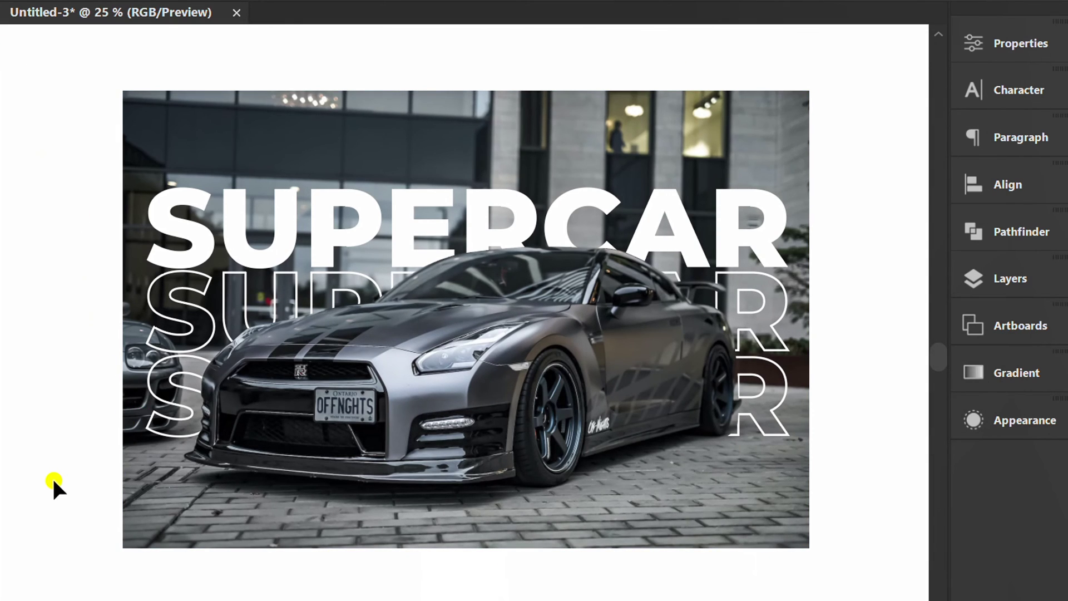
key("ctrl+0")
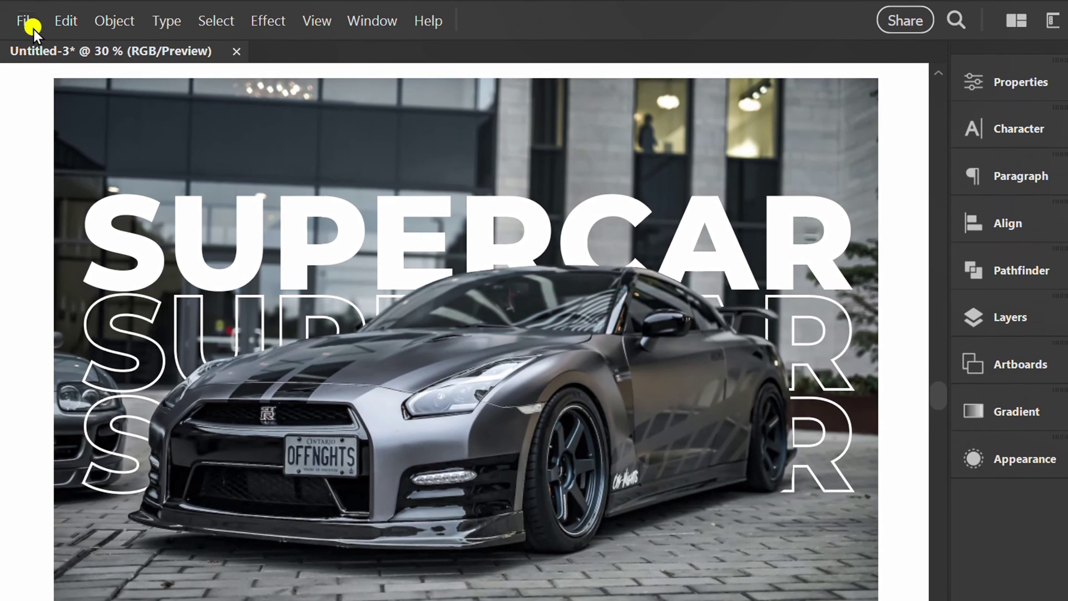
Export the artwork with Export As to a PNG named SUPERCAR, accepting the PNG Options
left_click(28, 21)
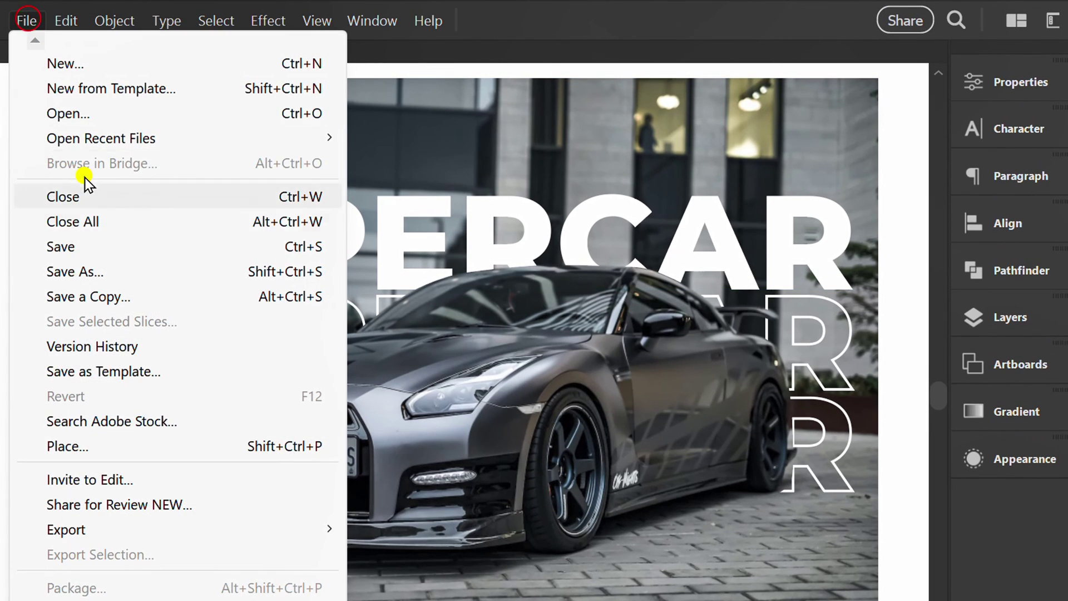
mouse_move(125, 532)
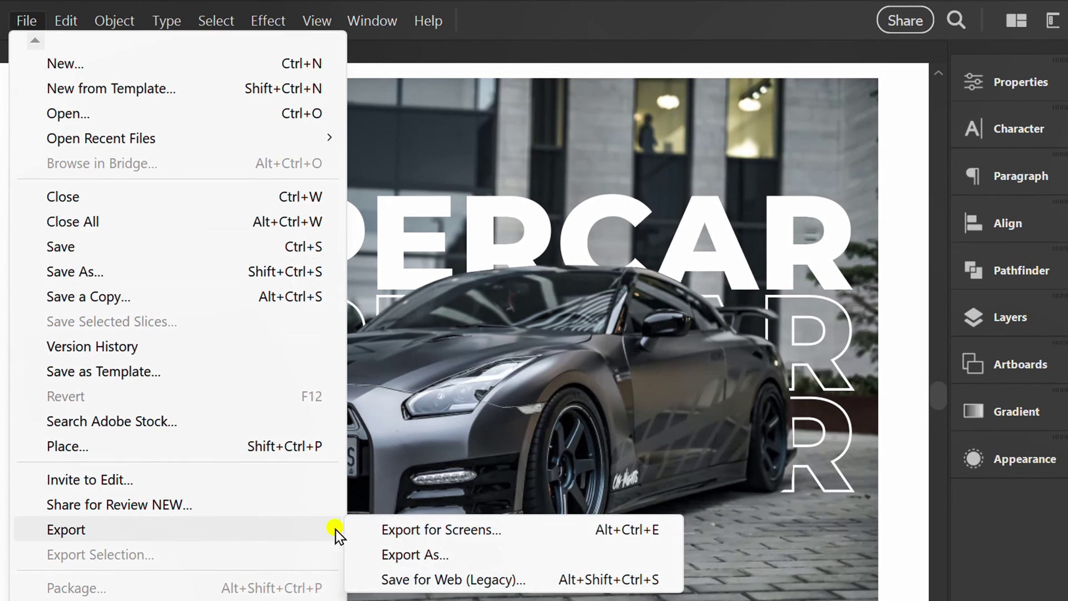
left_click(436, 555)
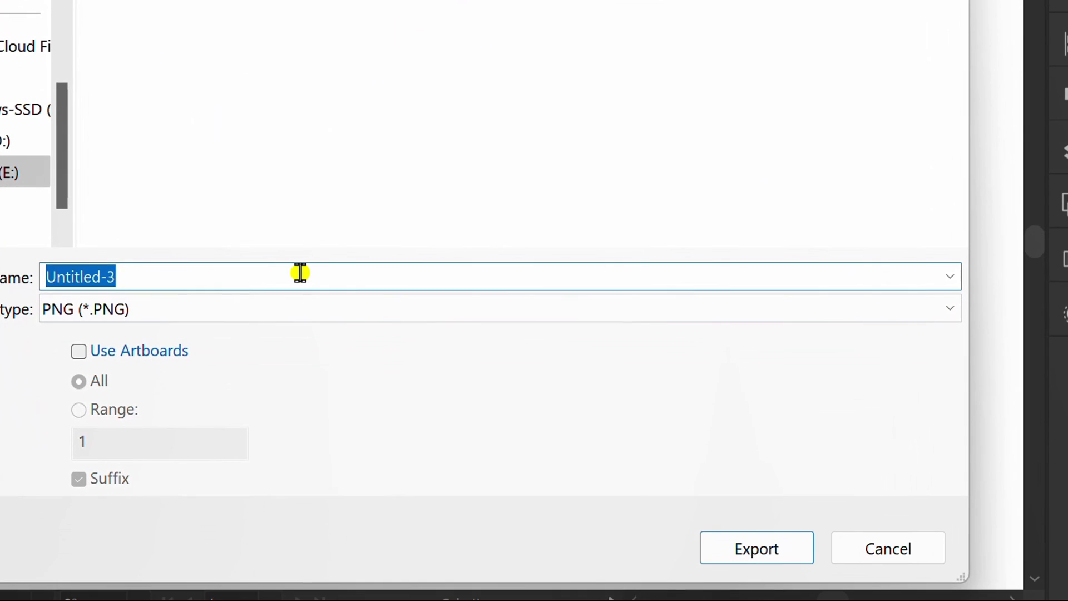
type("SUPERCAR")
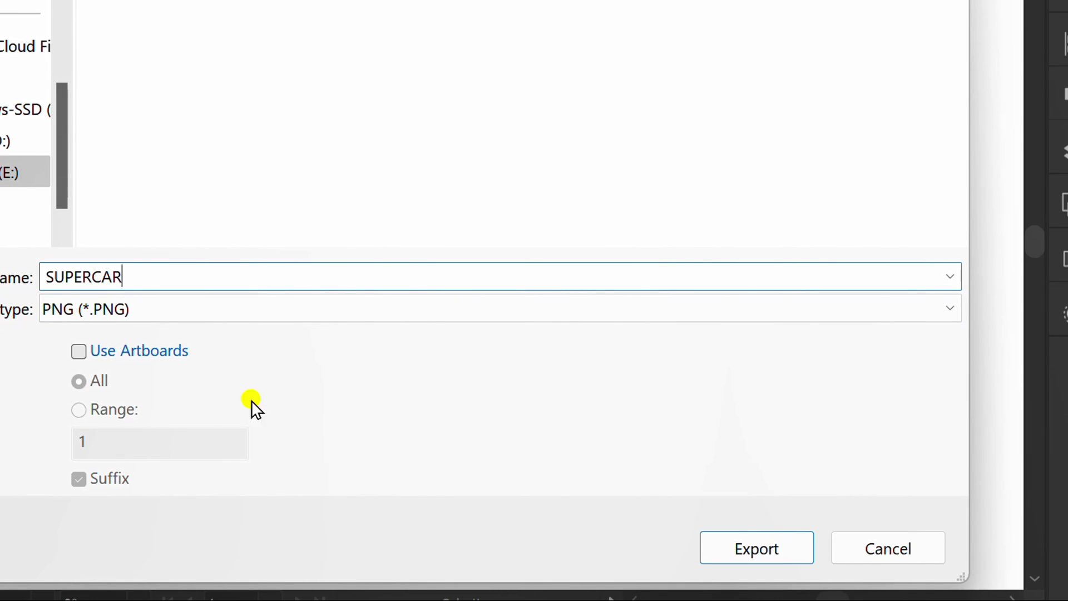
left_click(749, 548)
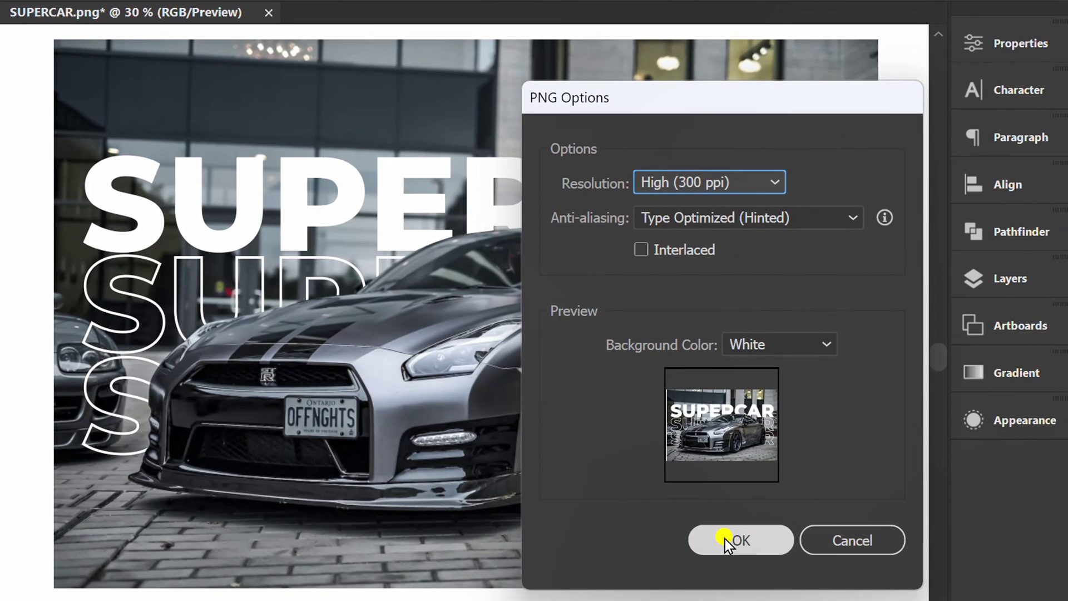
left_click(726, 539)
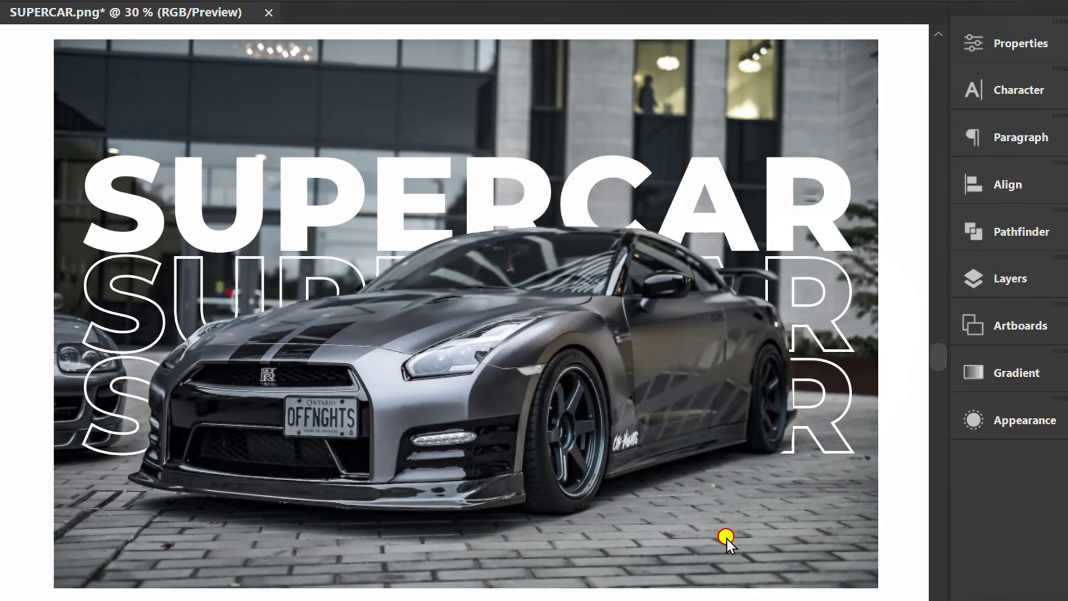